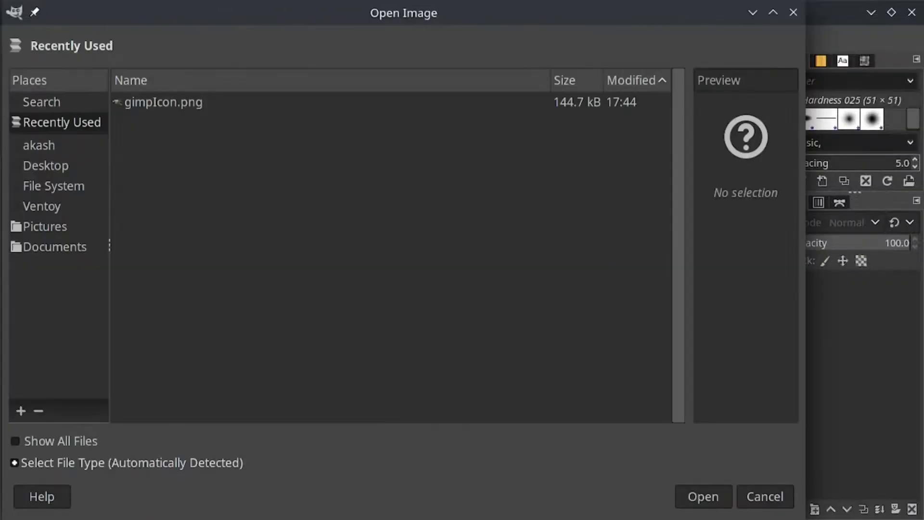
Select gimpIcon.png in the Open dialog.
click(374, 99)
Open gimpIcon.png and paint the mascot's outline black inside fuzzy selections.
double_click(373, 99)
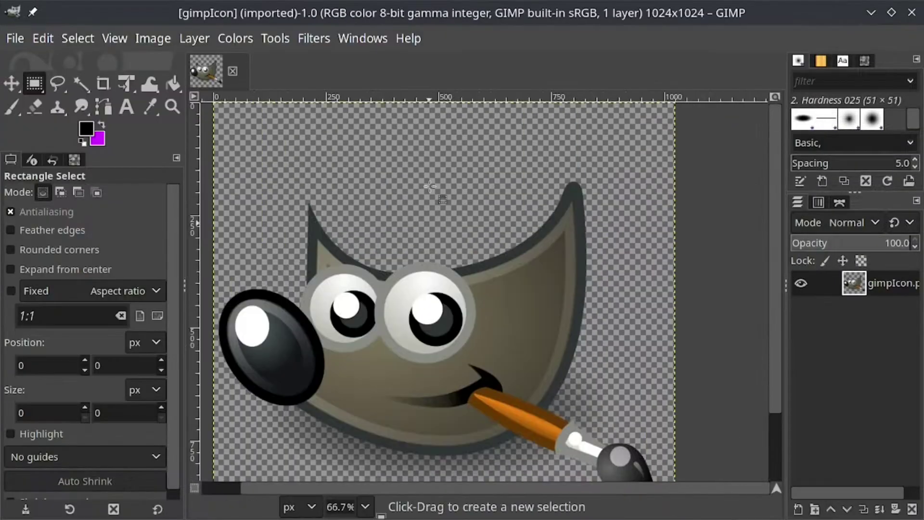
key(u)
click(250, 289)
key(p)
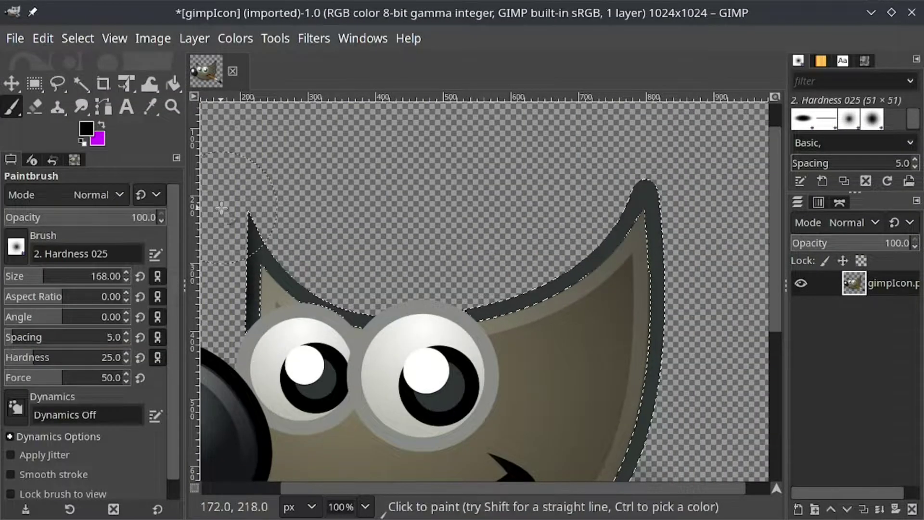
drag(221, 208, 648, 248)
ctrl+scroll(647, 248, down, 3)
key(u)
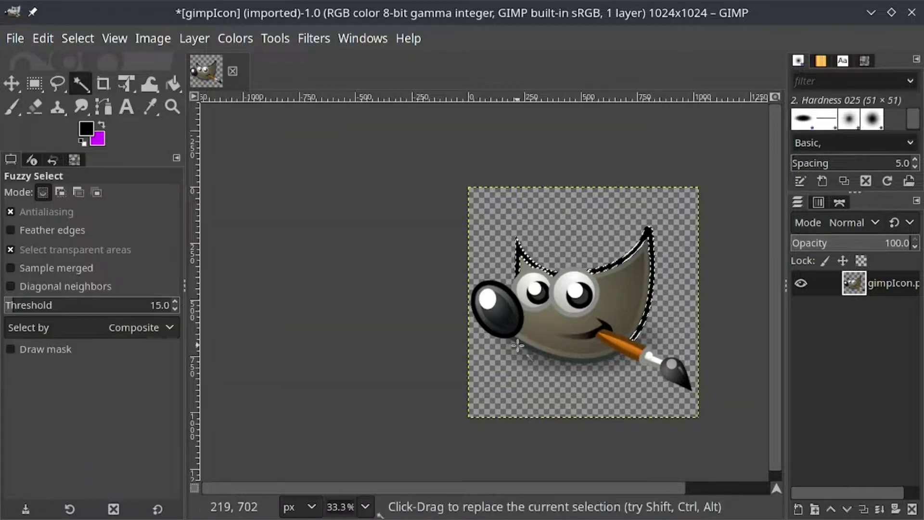
click(518, 345)
key(p)
scroll(703, 325, up, 1)
scroll(694, 325, up, 1)
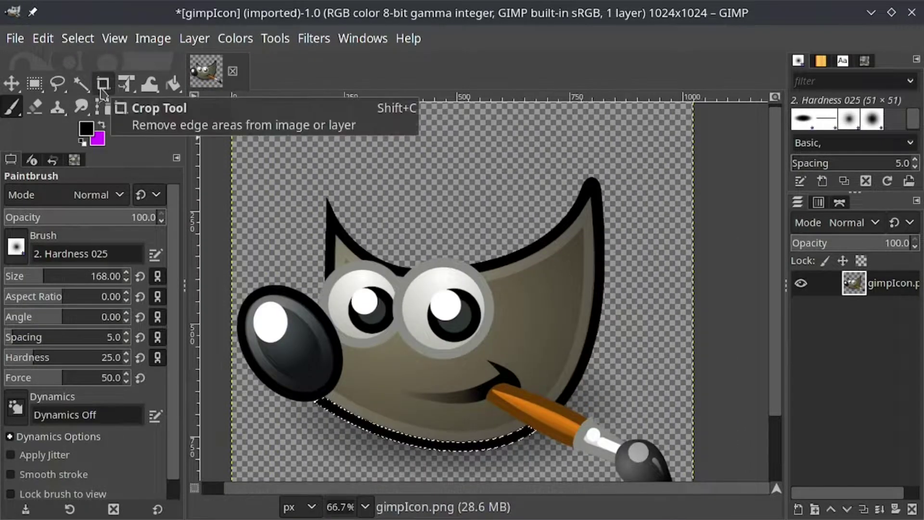
Paint the selected head interior purple at 13.7 brush opacity.
click(81, 84)
click(391, 369)
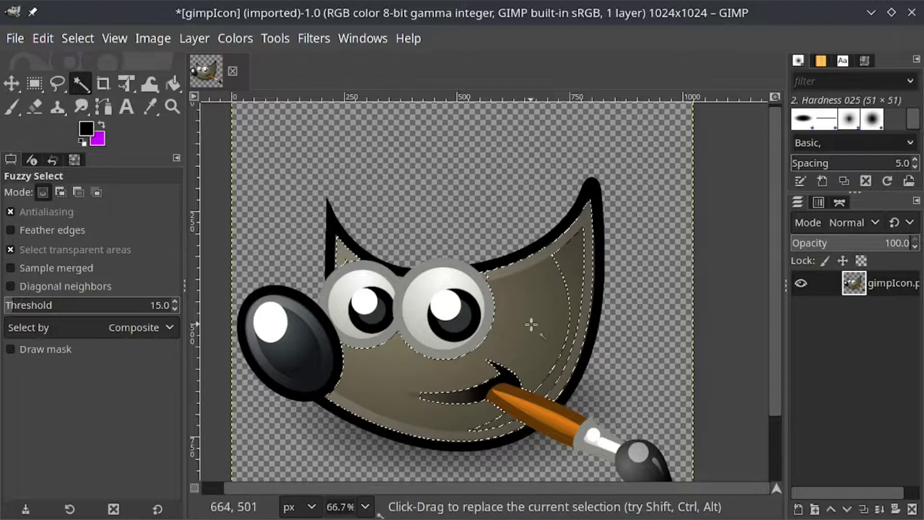
key(p)
click(381, 415)
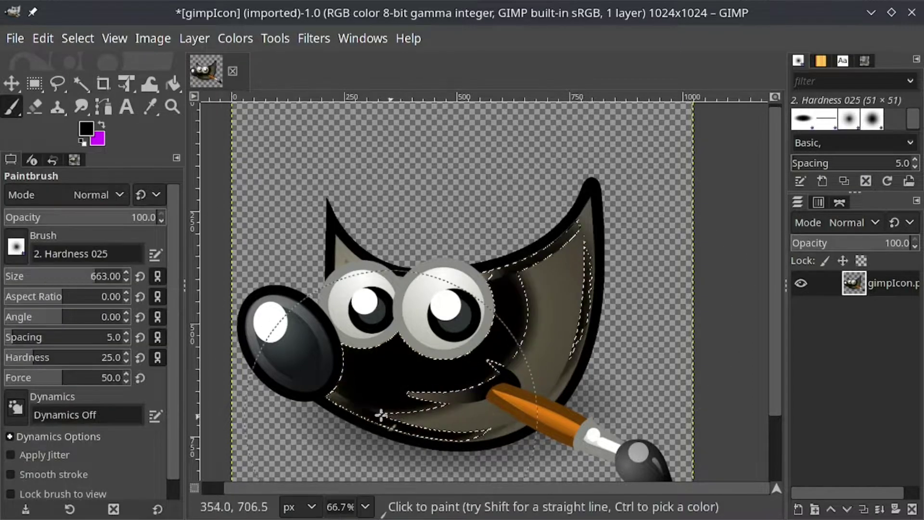
key(ctrl+z)
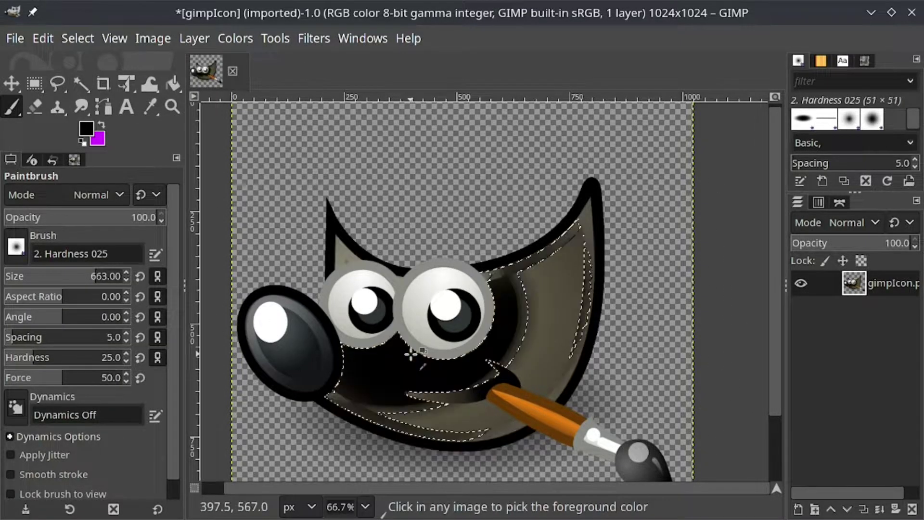
click(27, 217)
key(x)
mouse_move(346, 366)
mouse_down()
mouse_move(463, 308)
mouse_move(541, 328)
mouse_up()
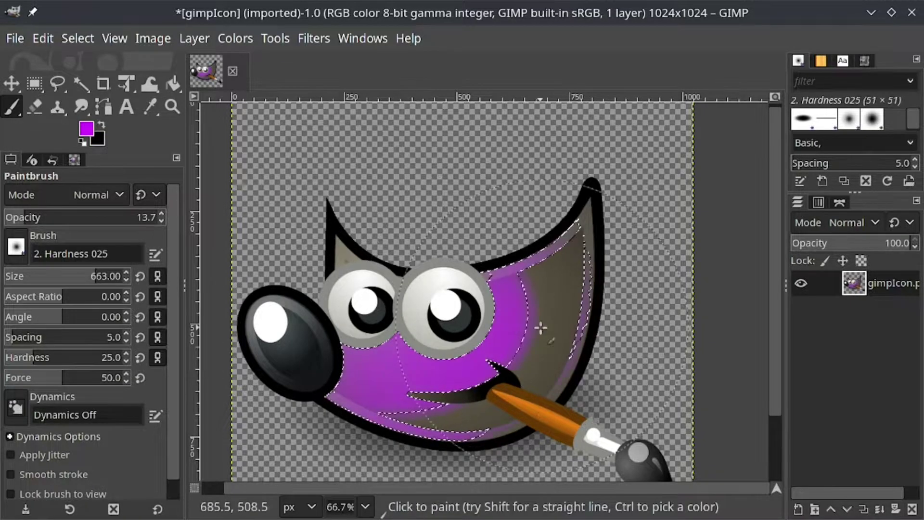
Fuzzy-select both brown side patches and swap the foreground and background colours.
key(u)
click(563, 306)
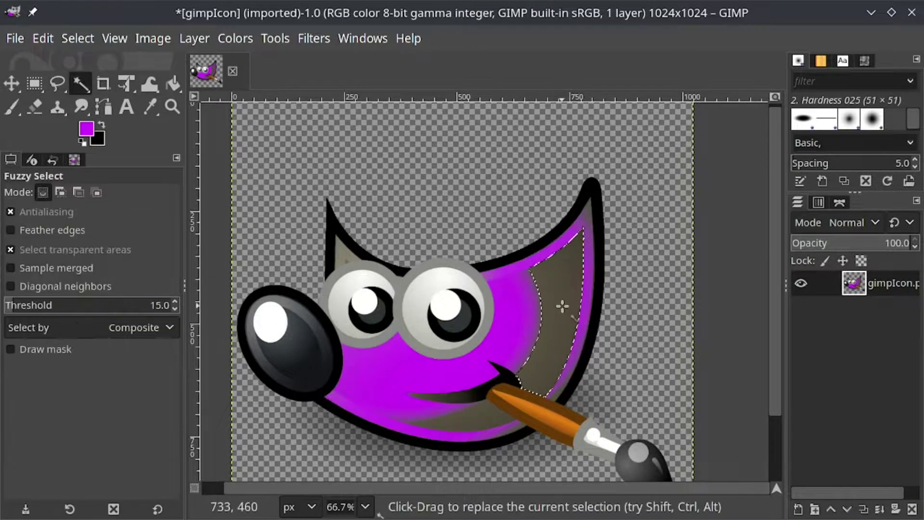
shift+click(462, 417)
key(x)
click(86, 128)
Pick a blue foreground colour and paint the brown side patches blue.
drag(93, 135, 96, 86)
click(224, 297)
key(p)
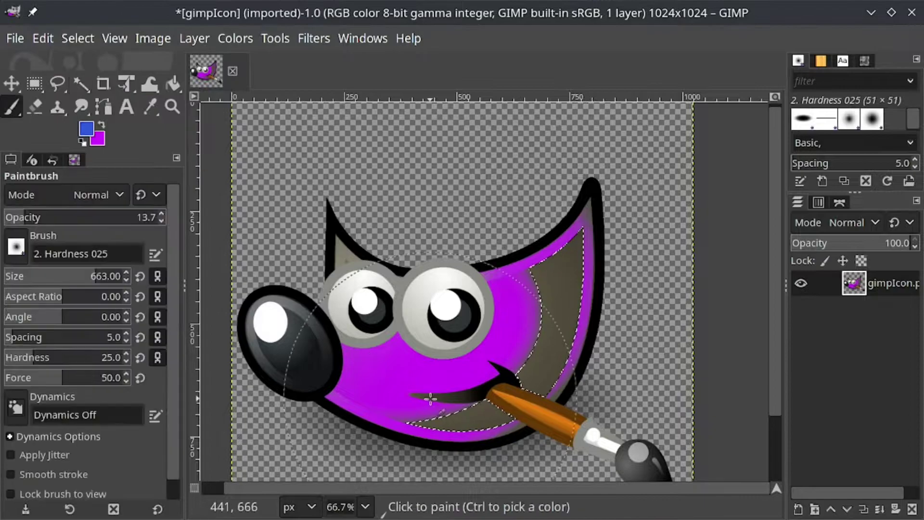
mouse_move(431, 398)
mouse_down()
mouse_move(480, 391)
mouse_move(427, 374)
mouse_up()
scroll(427, 374, down, 1)
scroll(309, 260, up, 2)
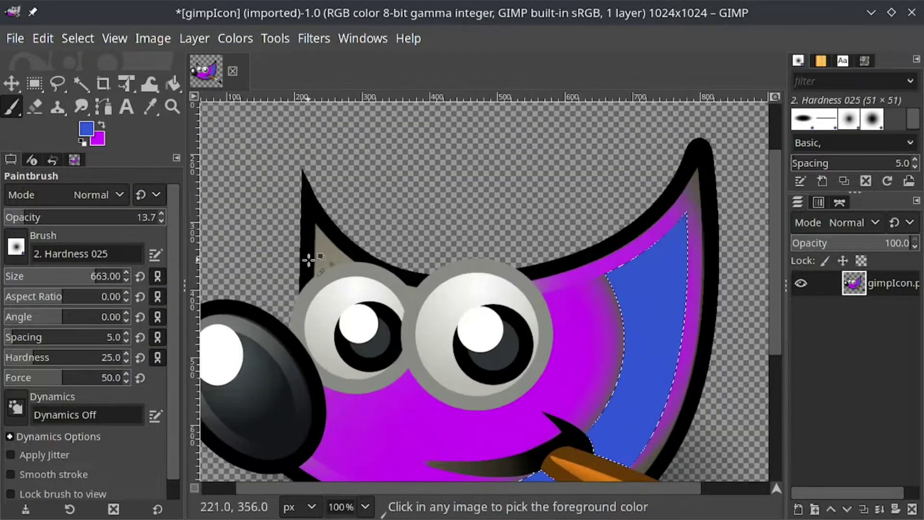
scroll(309, 260, down, 1)
scroll(516, 355, up, 2)
scroll(515, 356, down, 3)
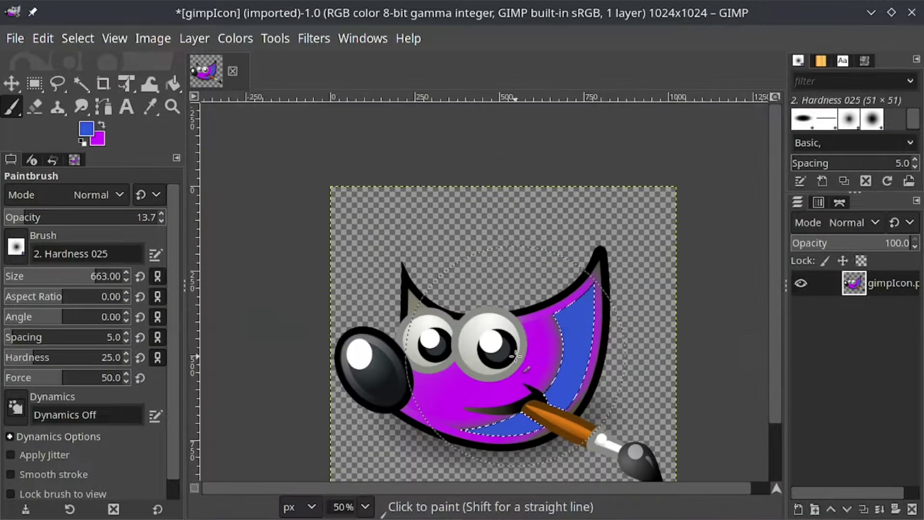
scroll(516, 355, up, 3)
Add a new layer named overlay with a large brush at opacity 100.
right_click(810, 333)
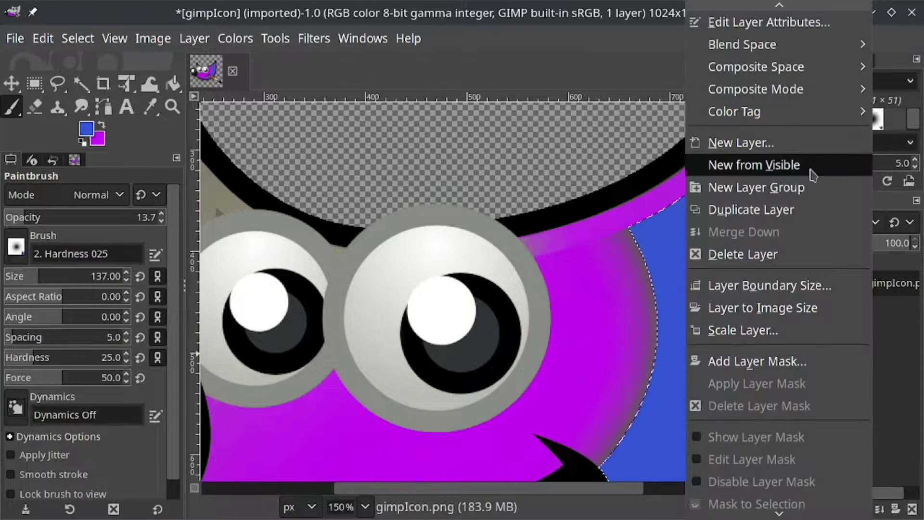
click(811, 143)
key(Return)
drag(44, 279, 55, 280)
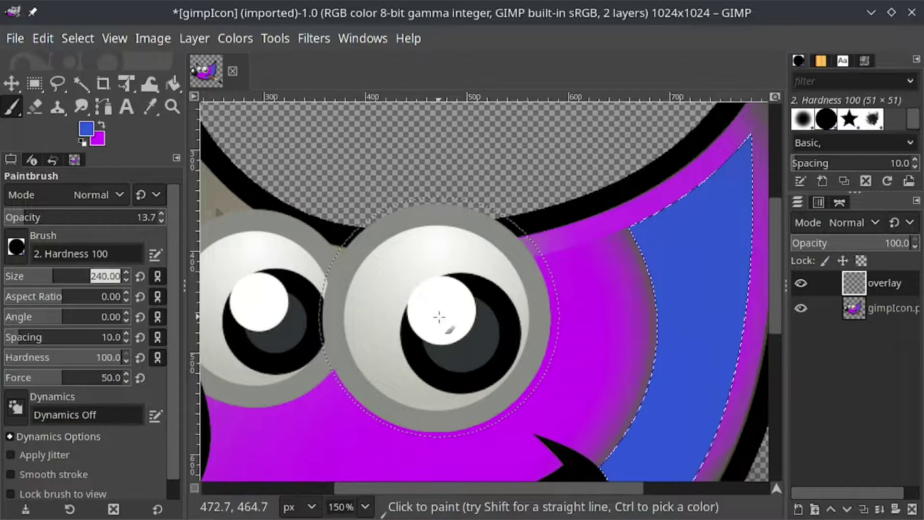
drag(121, 217, 188, 230)
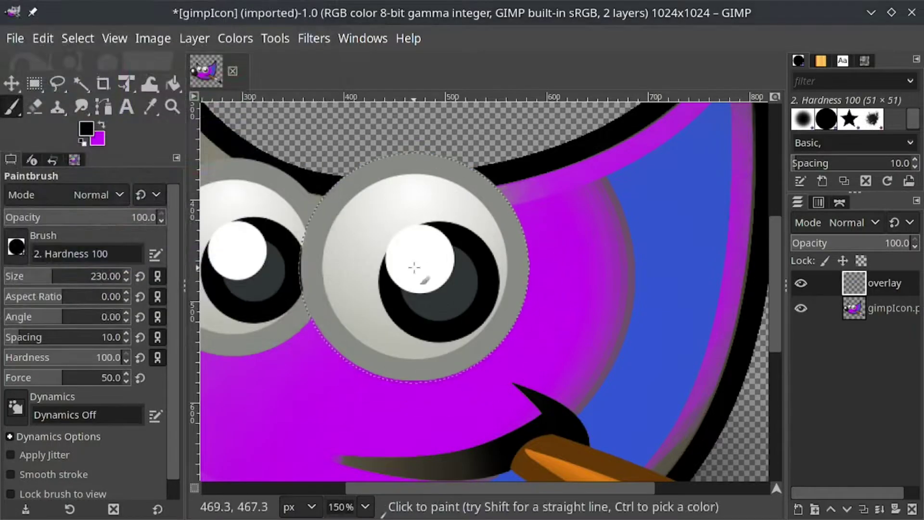
Stamp black discs over the mascot's eyes, then hide the overlay layer.
key(2)
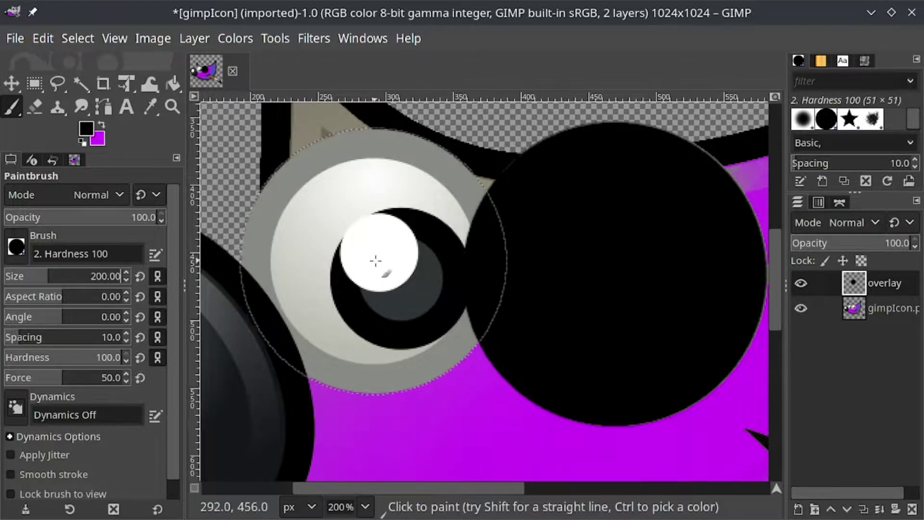
click(376, 260)
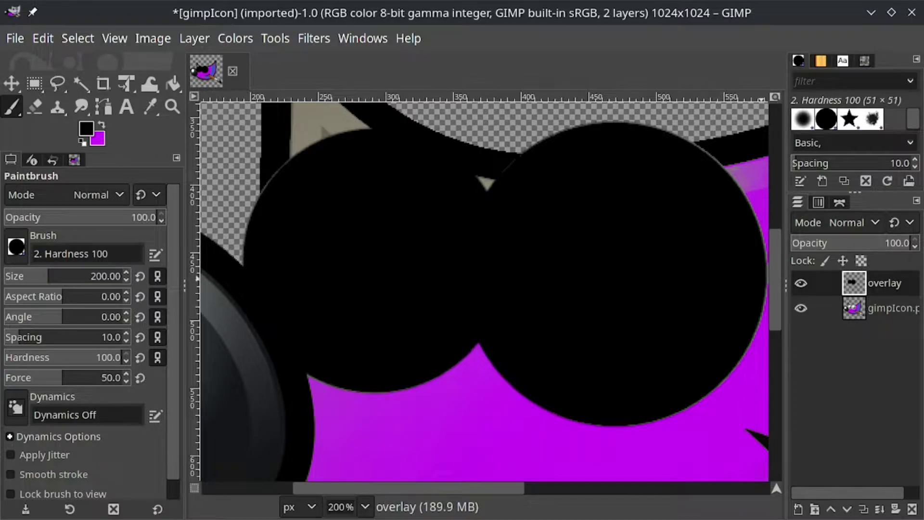
scroll(465, 180, down, 3)
scroll(464, 179, up, 3)
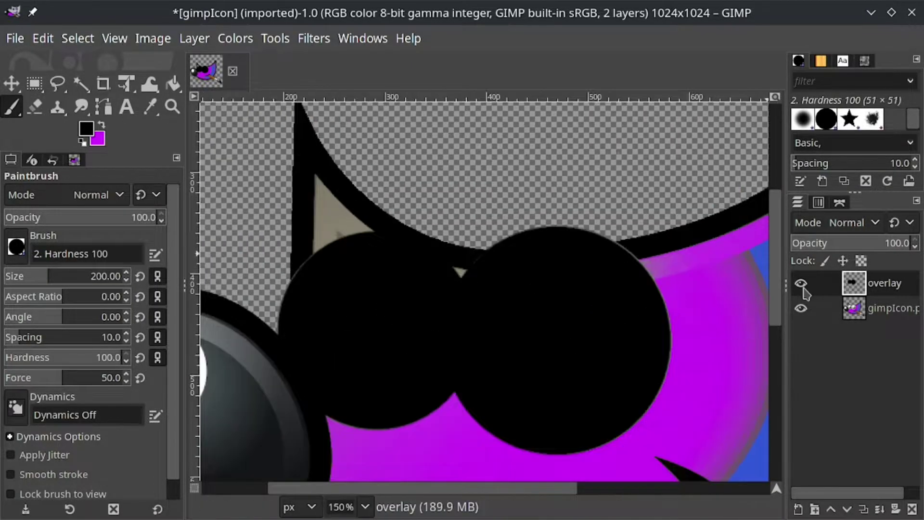
click(801, 283)
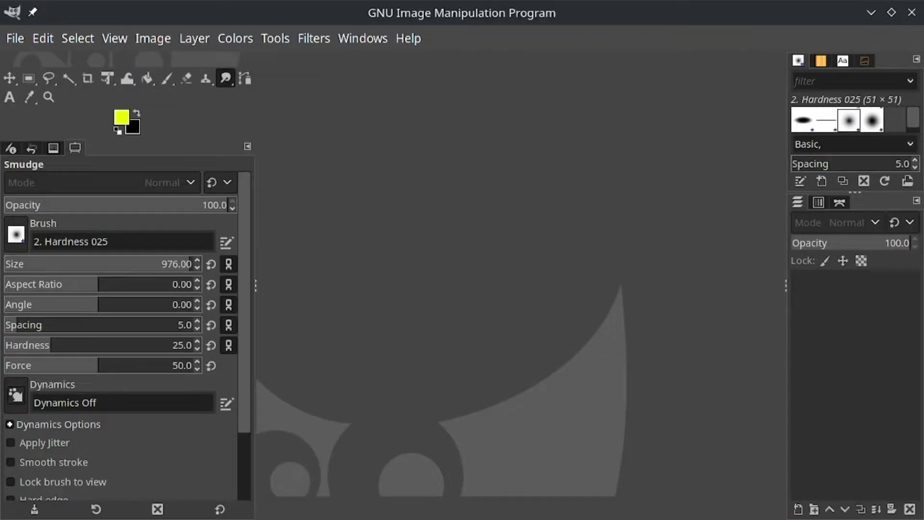
Start opening an image file with Ctrl+O.
key(ctrl+o)
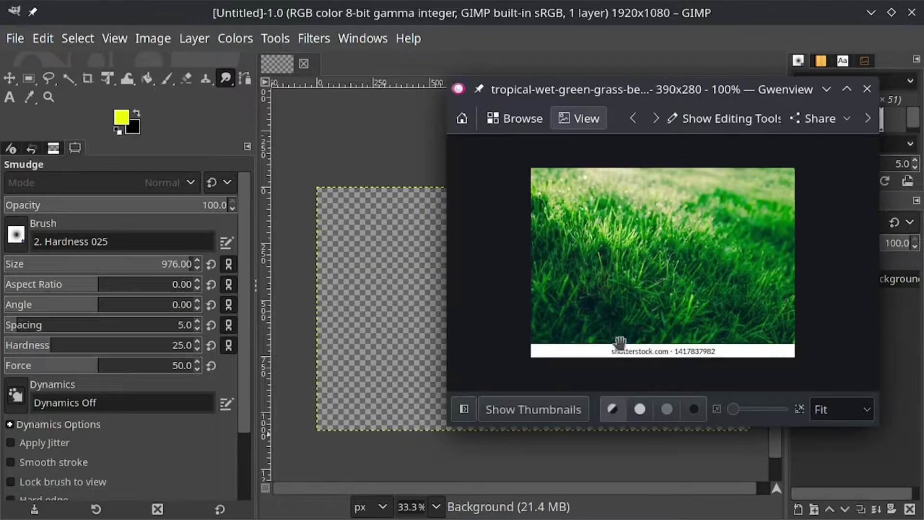
Add the grass photo as a layer and scale it about 4.9× to cover the canvas.
drag(620, 347, 759, 302)
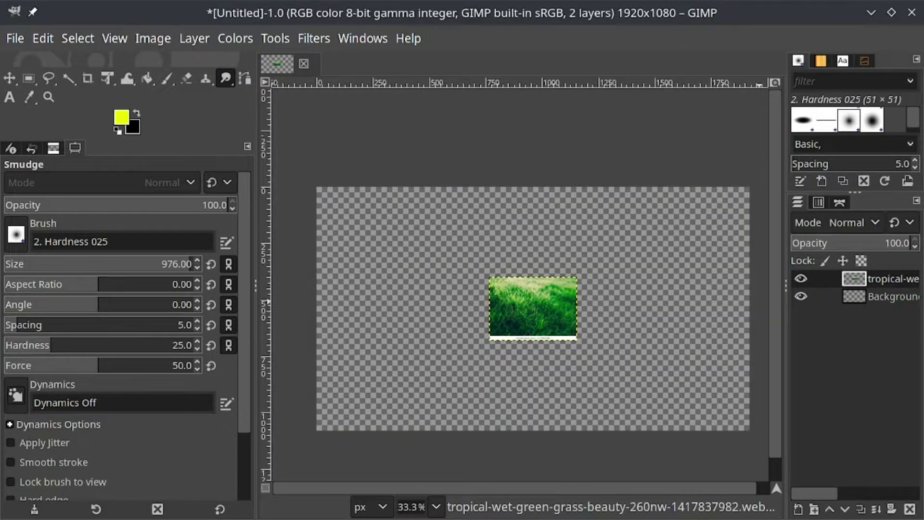
click(106, 78)
drag(529, 308, 640, 313)
scroll(462, 308, up, 1)
scroll(425, 322, up, 7)
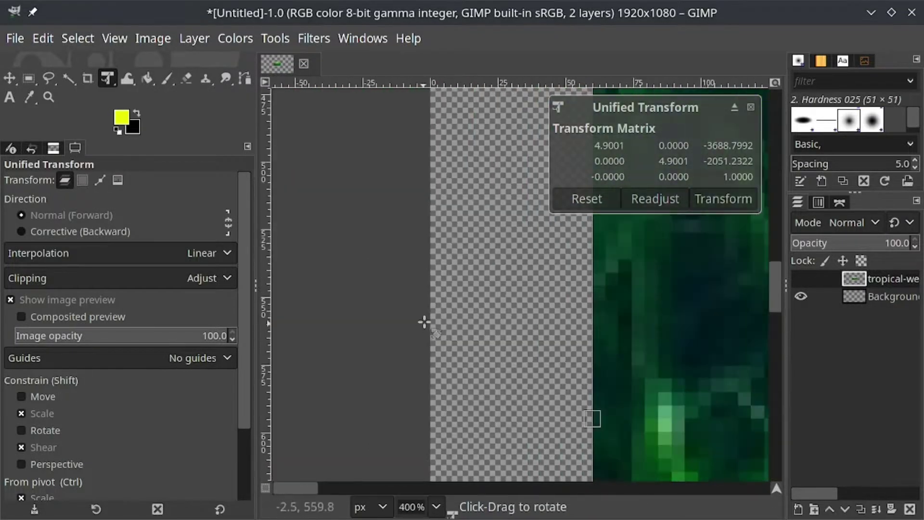
drag(425, 322, 429, 417)
scroll(607, 417, down, 2)
drag(607, 417, 525, 406)
scroll(577, 372, down, 3)
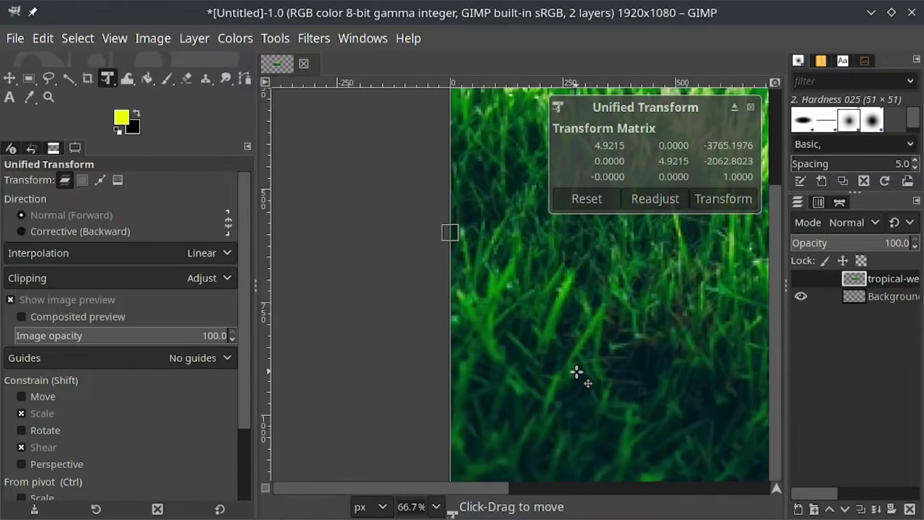
scroll(576, 372, down, 1)
drag(577, 370, 578, 365)
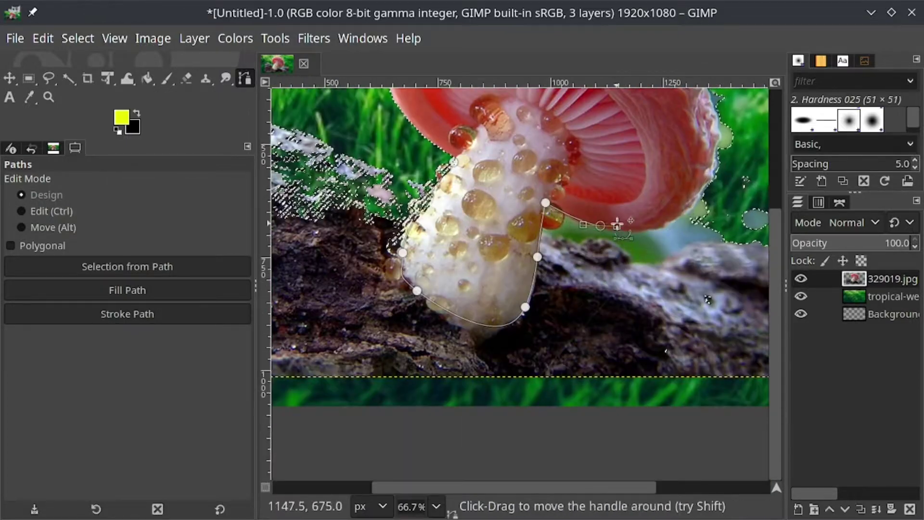
Scroll the view over the mushroom and grass composite.
scroll(708, 164, down, 1)
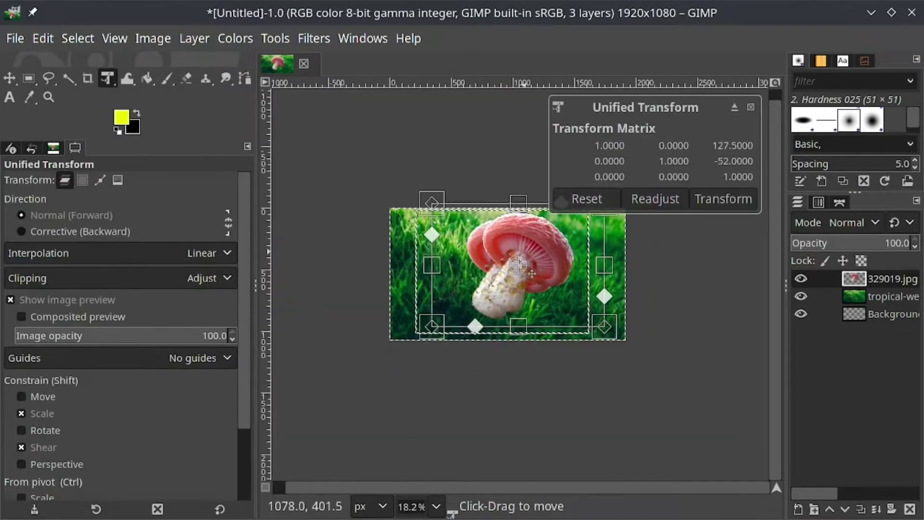
Make the pasted mushroom its own layer and set a black brush at about 40 opacity.
click(761, 143)
key(p)
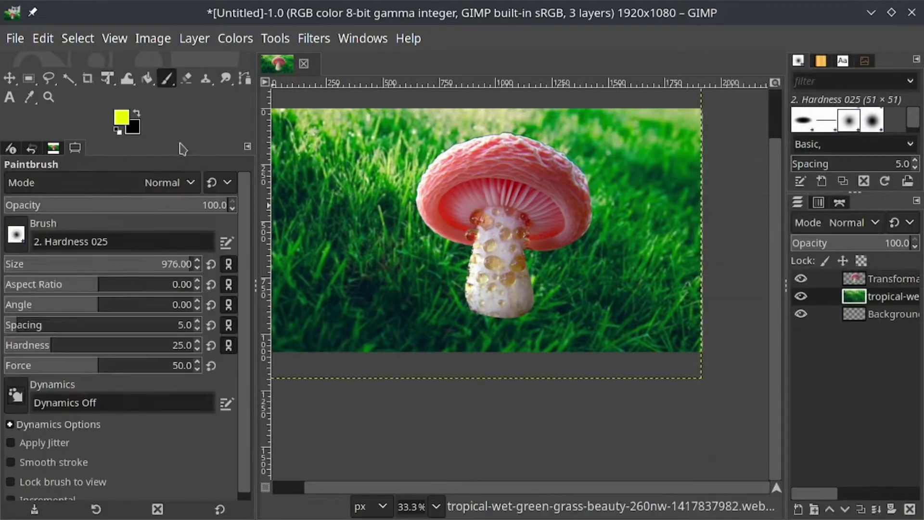
key(x)
click(26, 207)
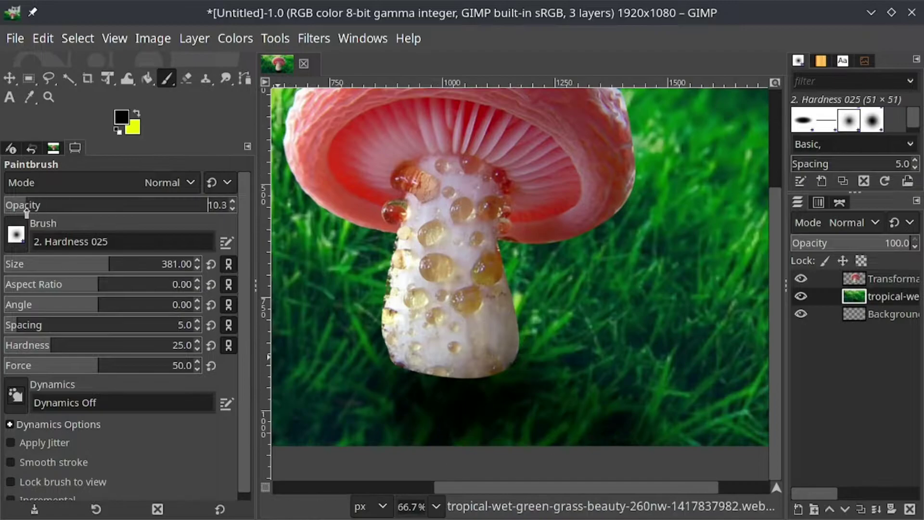
click(94, 209)
scroll(616, 398, down, 4)
scroll(471, 403, up, 3)
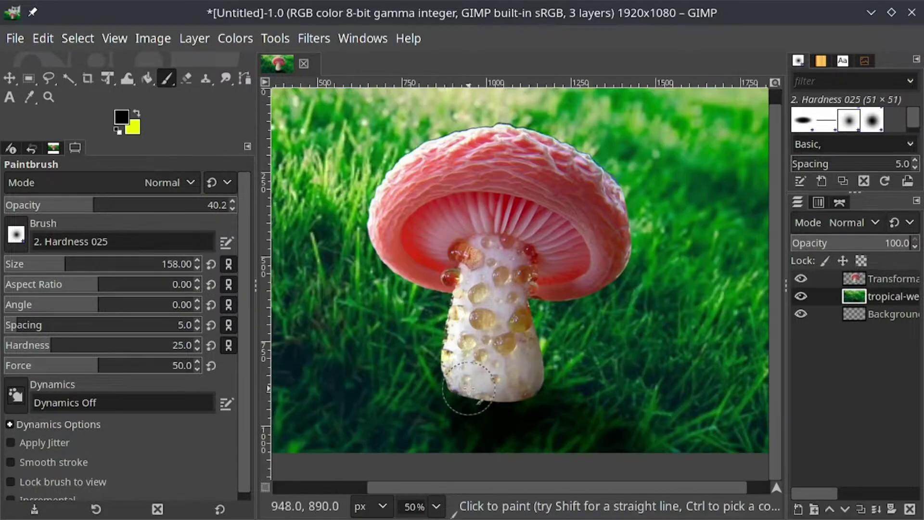
scroll(607, 414, down, 3)
Add an Overlay-mode layer named overlay and paint a dark shadow beneath the mushroom.
key(shift+ctrl+n)
key(Return)
click(852, 222)
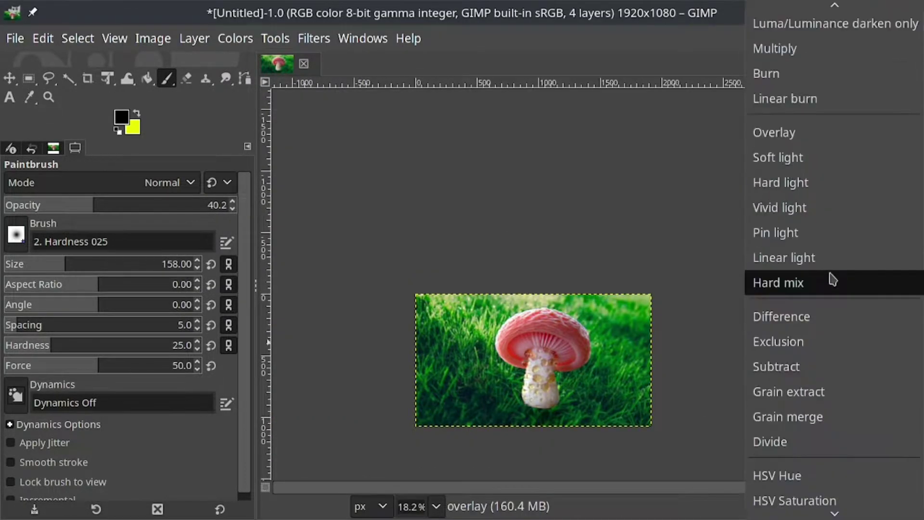
click(727, 135)
scroll(558, 404, up, 3)
drag(558, 405, 599, 434)
scroll(626, 436, down, 3)
scroll(626, 436, down, 1)
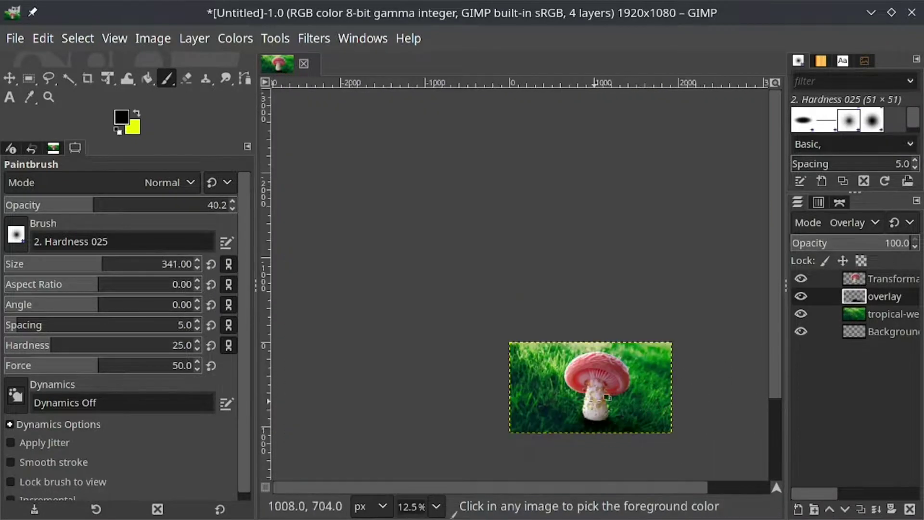
scroll(626, 436, up, 1)
Adjust the grass layer's exposure, colour temperature and midtone colour balance toward red.
click(893, 313)
click(235, 38)
click(266, 186)
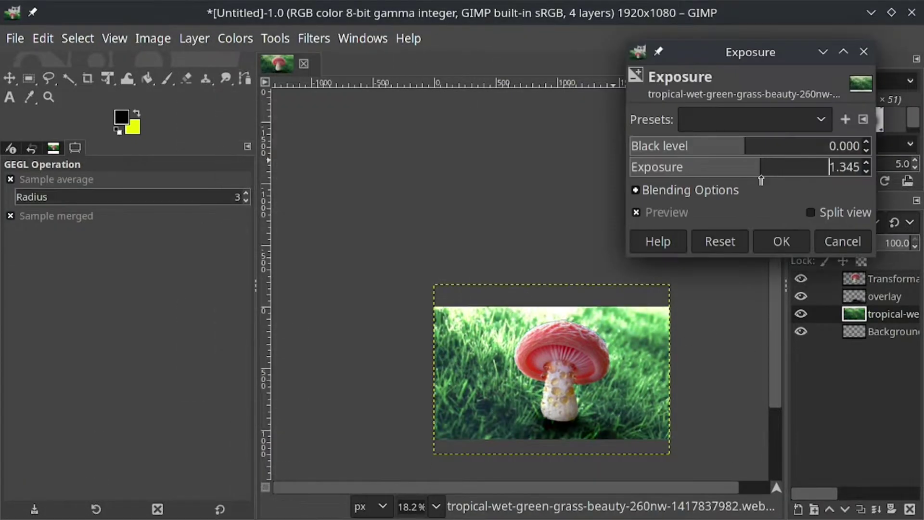
click(780, 239)
click(235, 38)
click(292, 96)
click(782, 242)
click(235, 38)
click(284, 78)
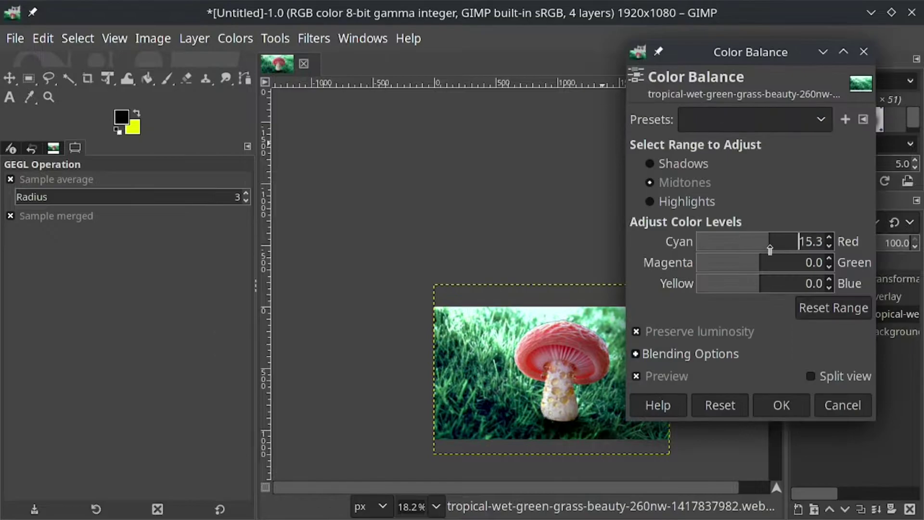
drag(766, 262, 746, 256)
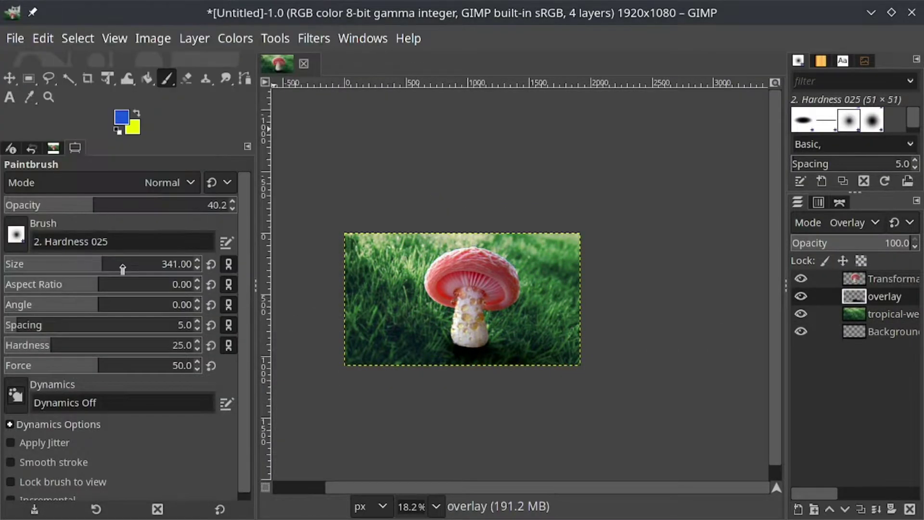
Paint blue on the overlay layer, then on Overlay-mode overlay #1 along the mushroom cap.
drag(395, 260, 580, 269)
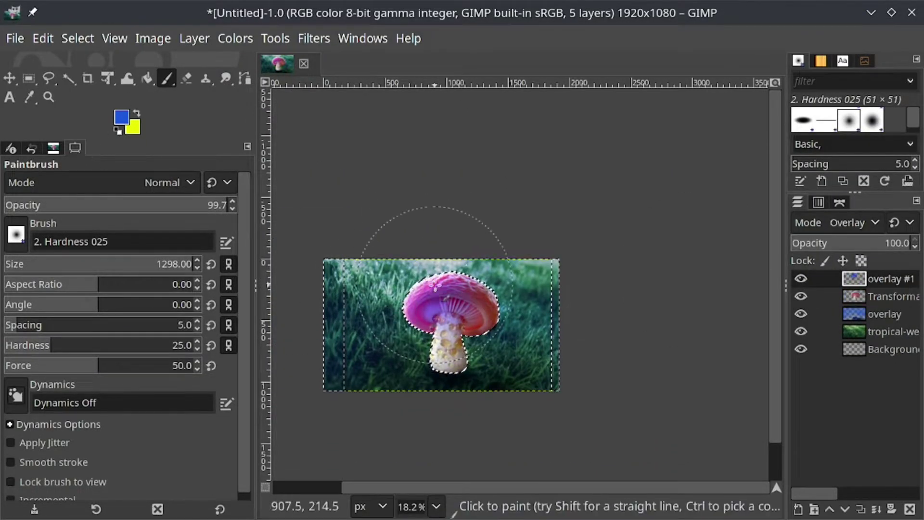
ctrl+scroll(410, 298, up, 4)
click(853, 223)
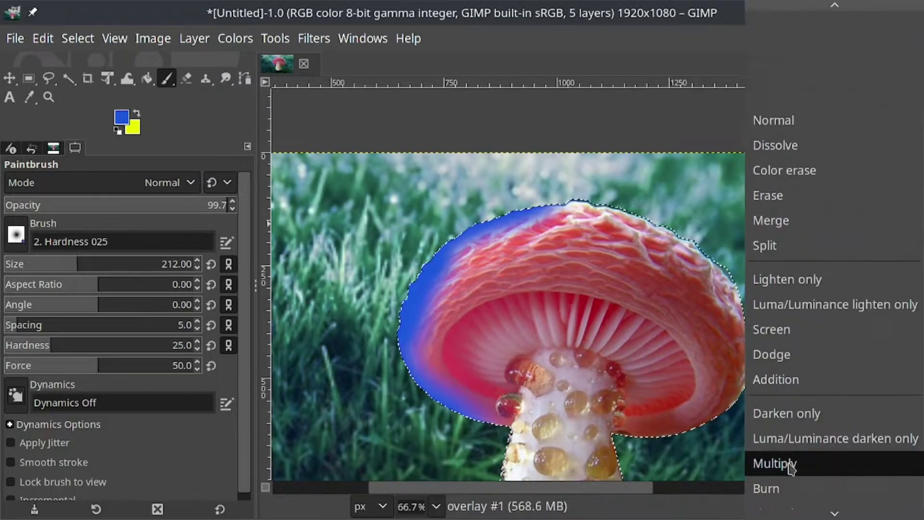
click(818, 500)
mouse_move(467, 420)
mouse_down()
mouse_move(729, 325)
mouse_move(697, 388)
mouse_up()
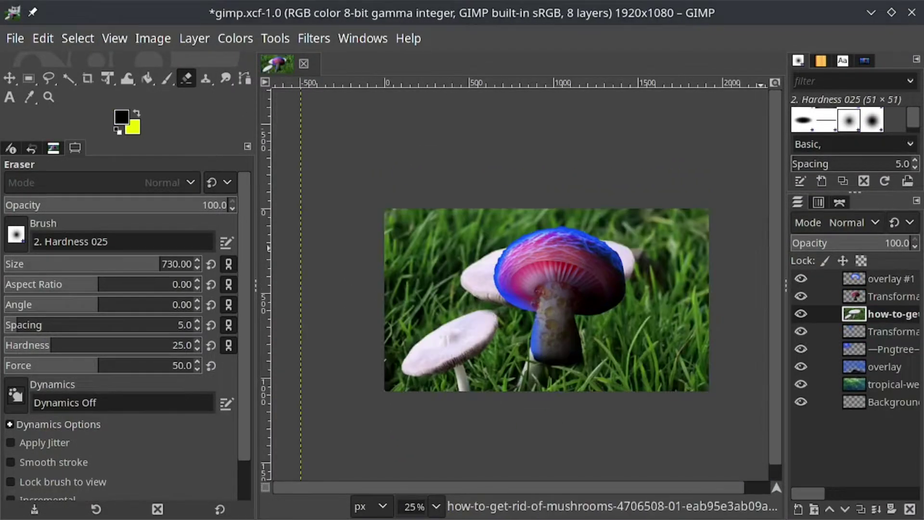
Shrink the small-mushroom photo and move it right of centre with Unified Transform.
key(shift+t)
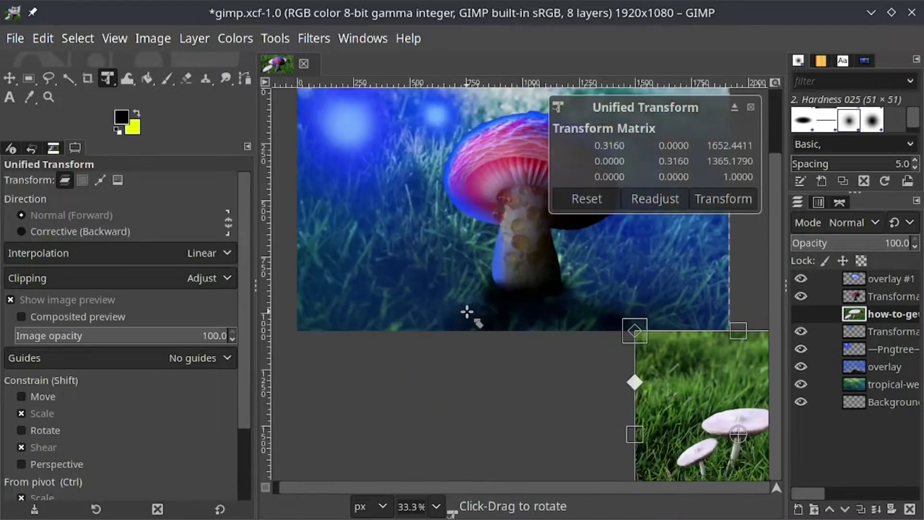
drag(481, 298, 587, 324)
key(Return)
scroll(587, 323, up, 1)
click(602, 332)
key(Return)
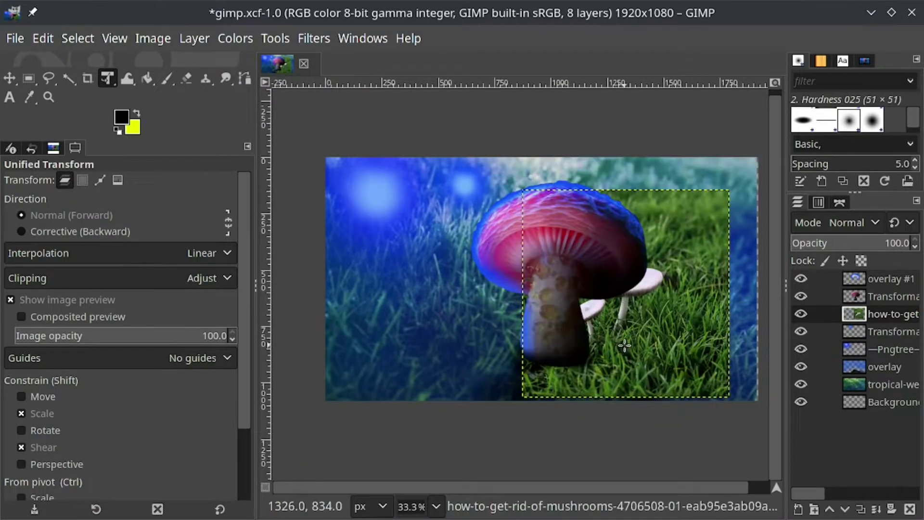
Erase the photo's lower edges so it blends into the blue grass.
key(shift+e)
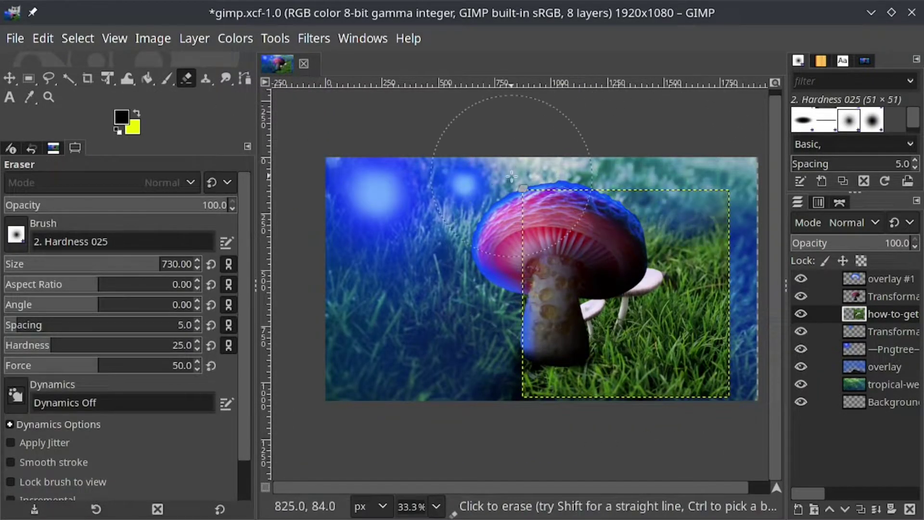
drag(701, 378, 529, 404)
scroll(662, 365, up, 2)
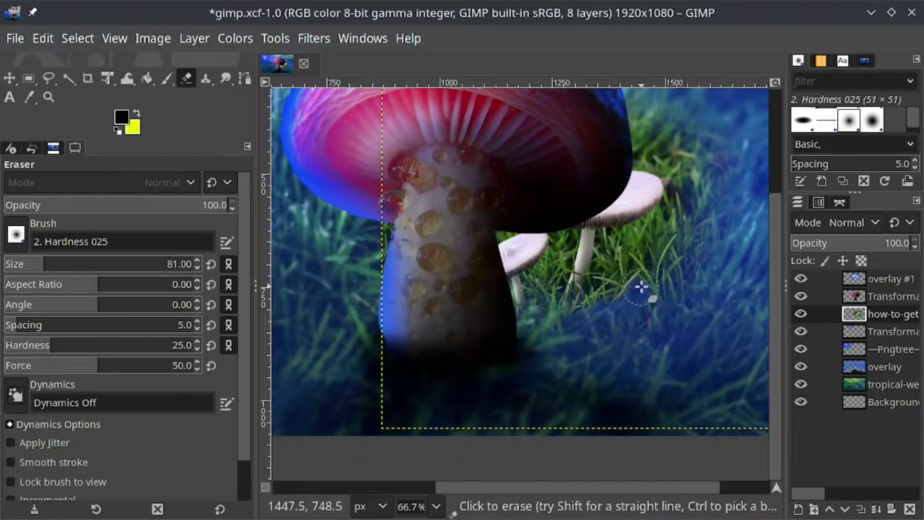
scroll(642, 288, down, 3)
scroll(650, 320, up, 2)
text(1)
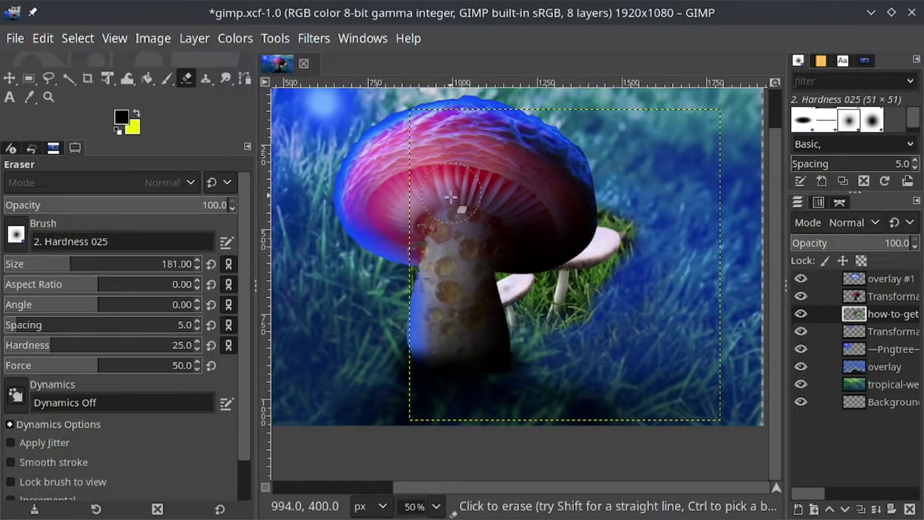
scroll(640, 248, down, 3)
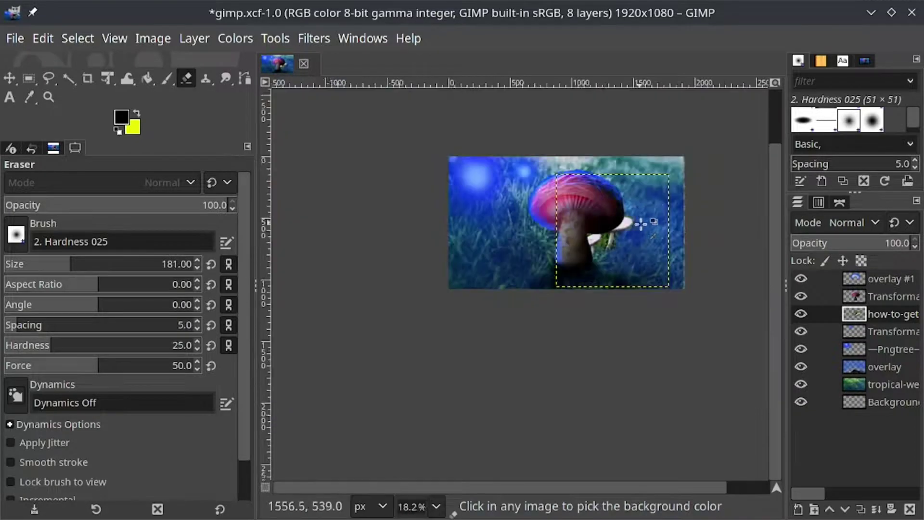
scroll(641, 260, up, 2)
Colour-balance the small mushrooms toward red and magenta (Red 20.6, Green -23.8).
click(235, 38)
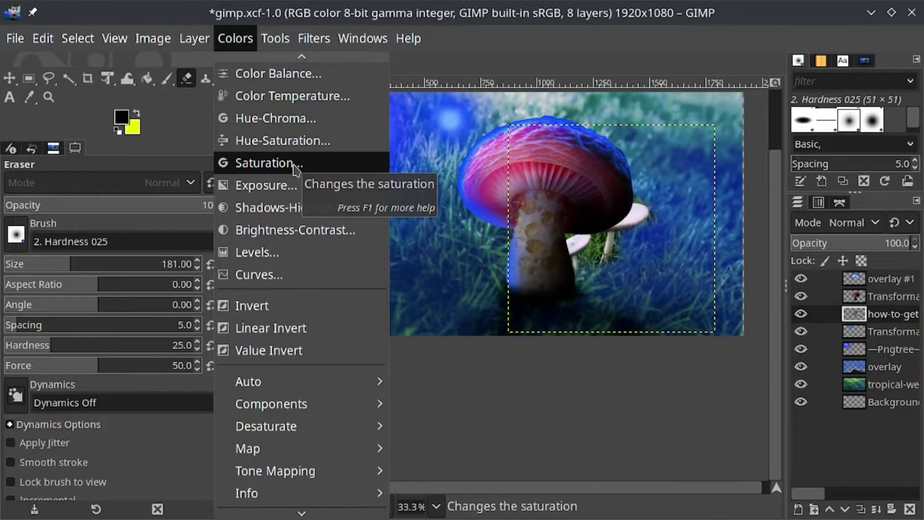
click(278, 74)
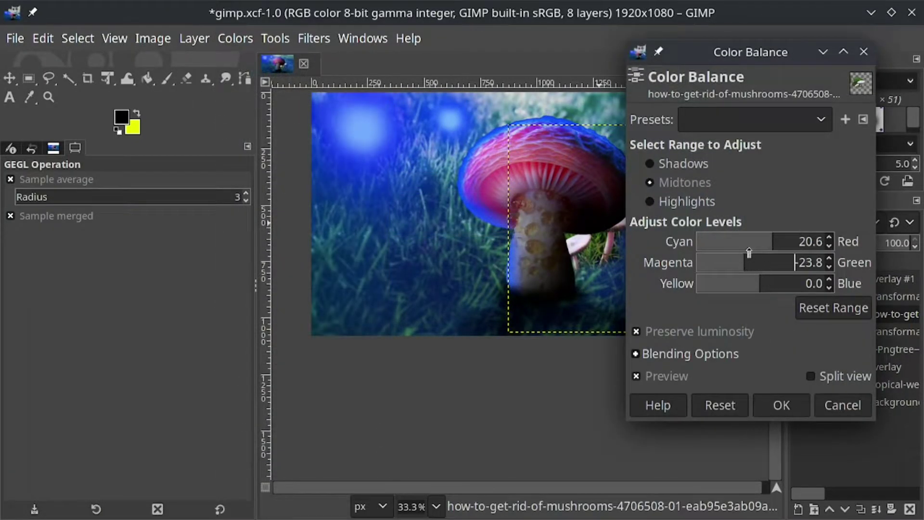
click(781, 405)
scroll(602, 255, up, 2)
scroll(592, 246, up, 1)
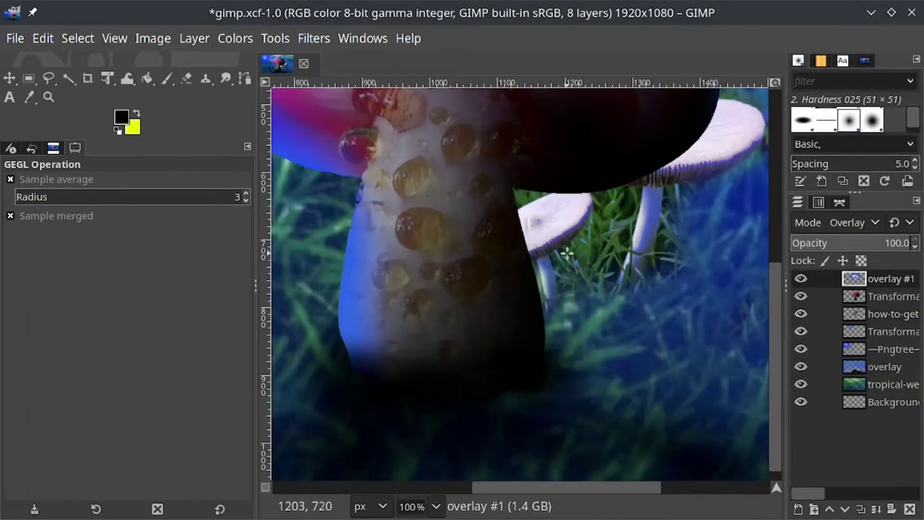
Set a blue painting colour and fuzzy-select a small mushroom's cap on its layer.
key(p)
click(122, 116)
click(107, 103)
key(Return)
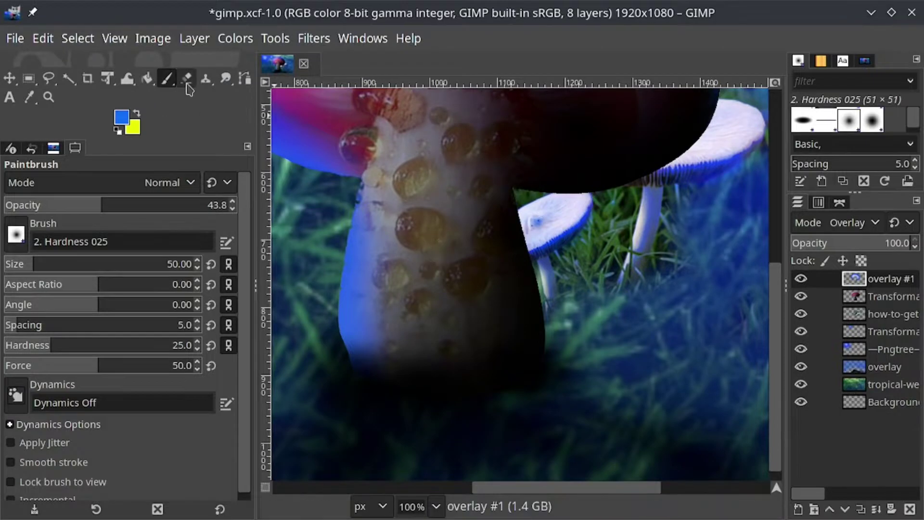
click(886, 318)
key(u)
click(538, 221)
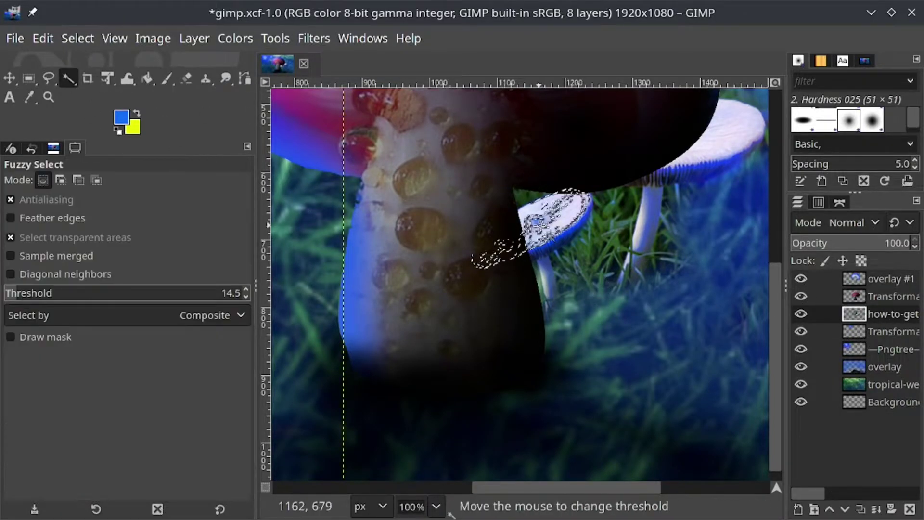
key(p)
key(shift+ctrl+j)
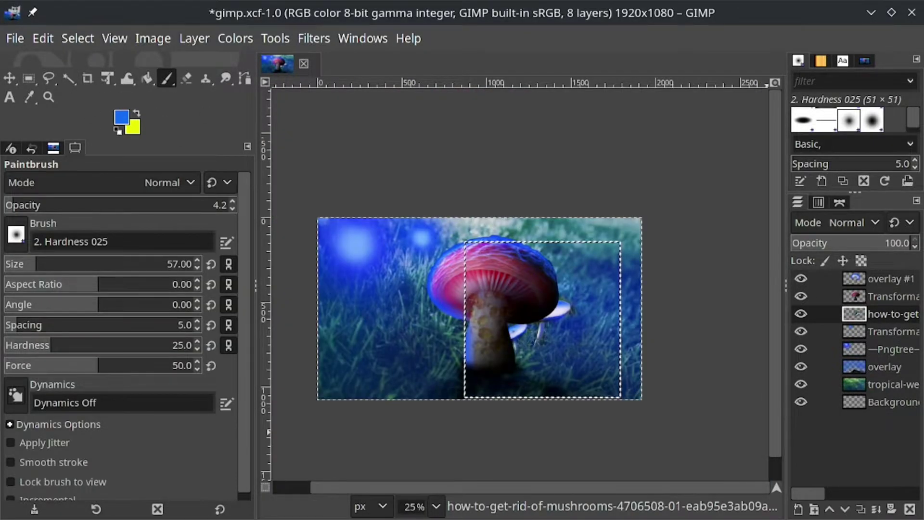
Paste the rock and place it at the lower left beside the mushroom.
key(ctrl+v)
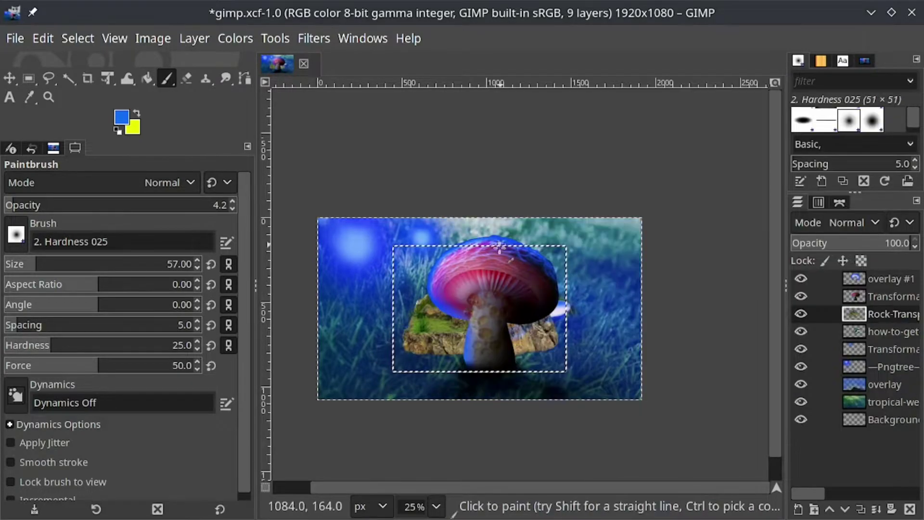
key(shift+t)
mouse_move(444, 343)
mouse_down()
mouse_move(387, 337)
mouse_move(375, 319)
mouse_up()
key(Return)
key(r)
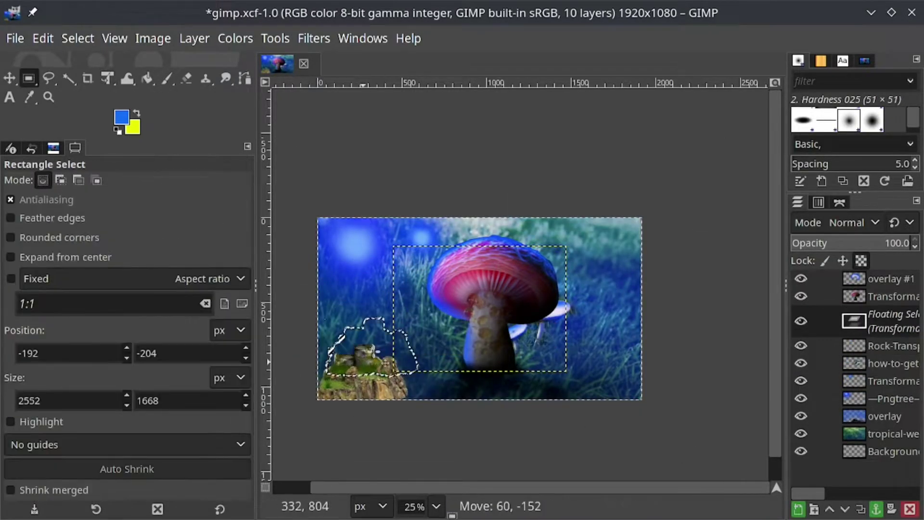
key(shift+t)
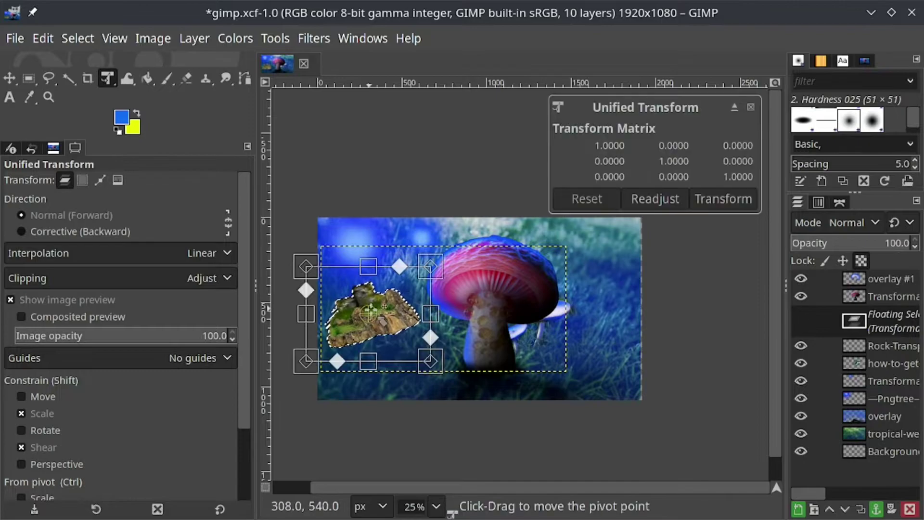
key(Return)
Darken the rock with black Paintbrush strokes using a smaller brush.
click(235, 39)
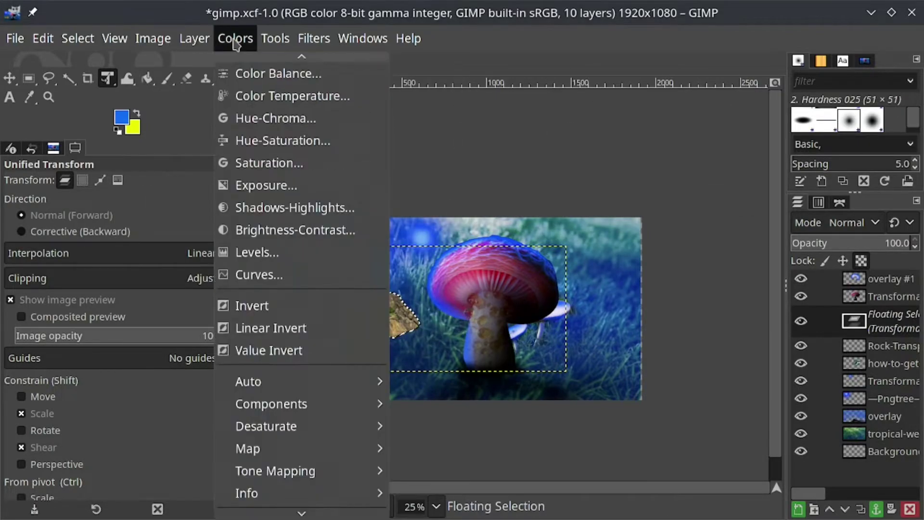
click(279, 75)
key(Escape)
key(p)
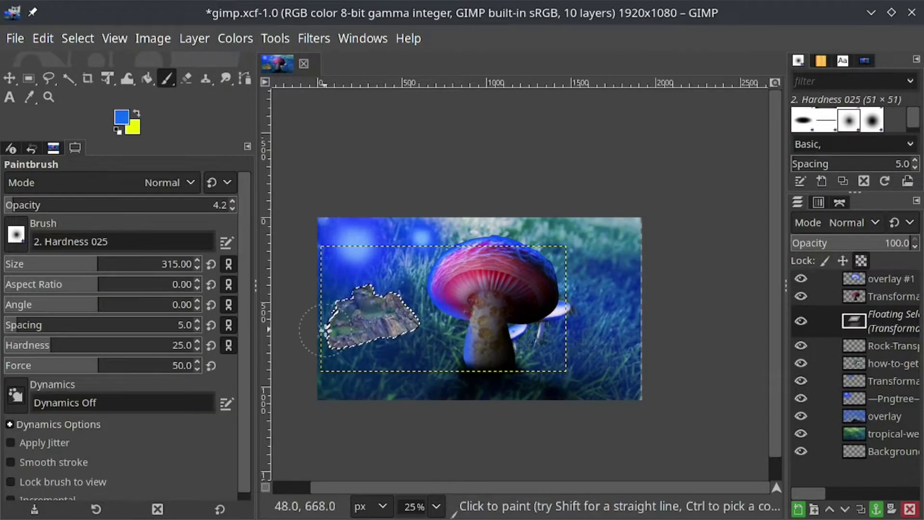
key(1)
key(d)
drag(26, 264, 34, 265)
mouse_move(337, 371)
mouse_down()
mouse_move(397, 362)
mouse_move(602, 221)
mouse_move(440, 188)
mouse_move(377, 260)
mouse_up()
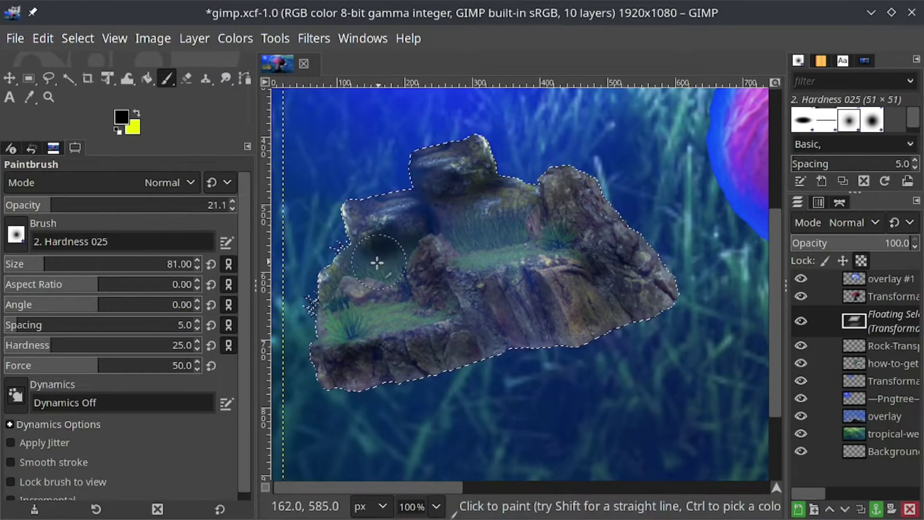
Lower the rock's Exposure to about -2.4.
key(grave)
click(235, 38)
click(268, 186)
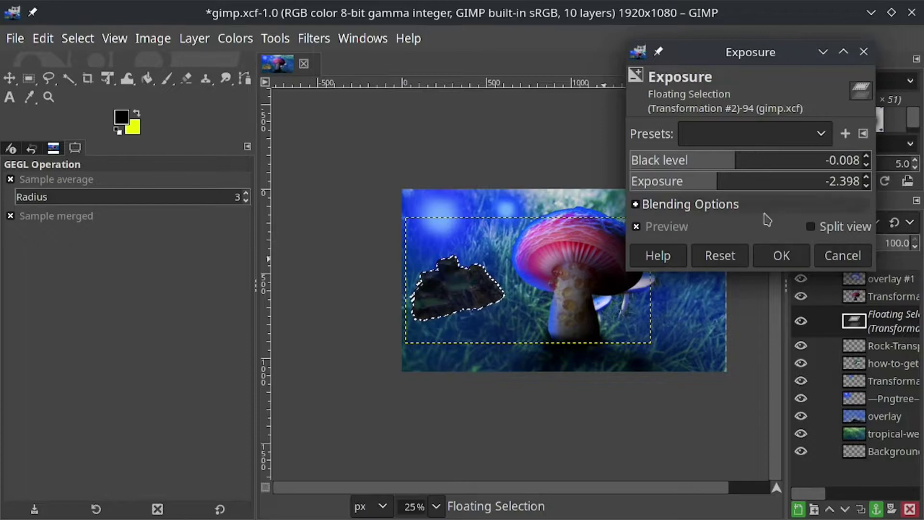
Apply the -2.4 exposure and turn the floating rock into its own layer.
click(781, 255)
right_click(891, 321)
click(747, 140)
Fuzzy-select the rock and invert the selection to everything around it.
key(p)
key(u)
click(431, 178)
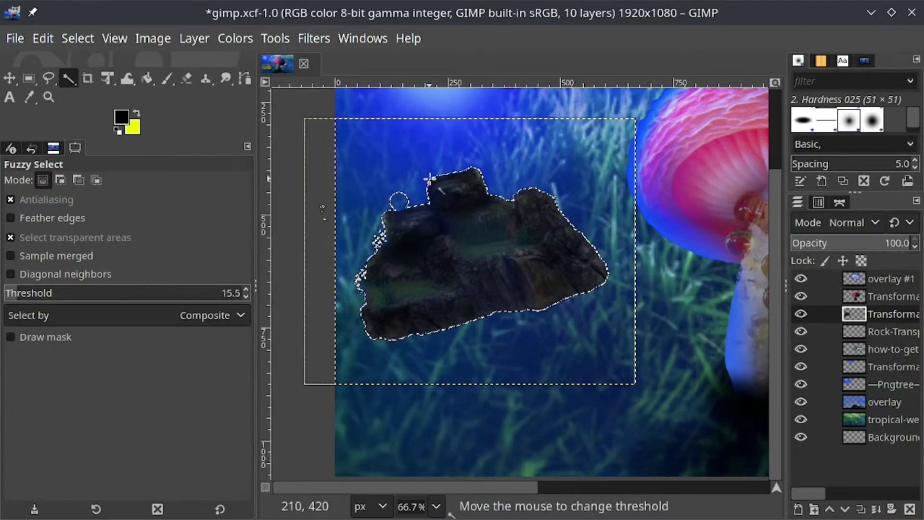
click(78, 38)
click(131, 113)
Enlarge the rock layer to image size and set the selection mode to subtract.
key(p)
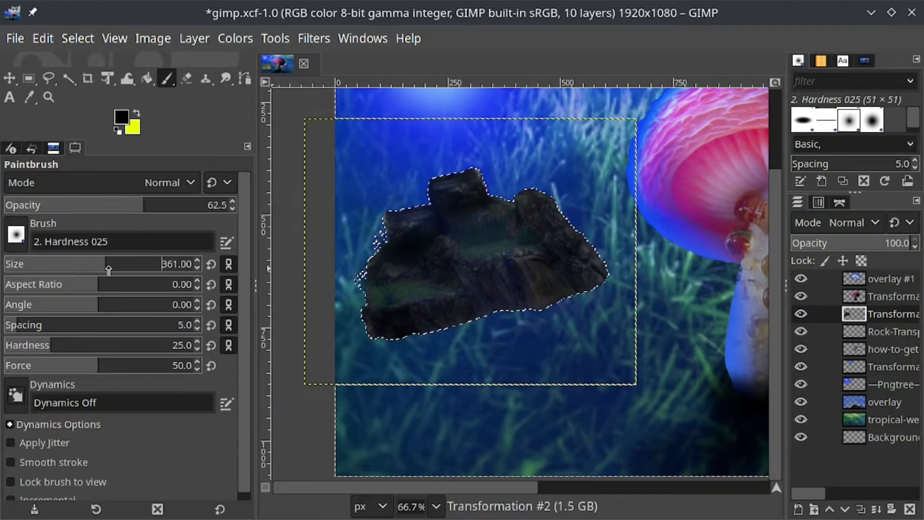
right_click(891, 314)
click(751, 307)
key(u)
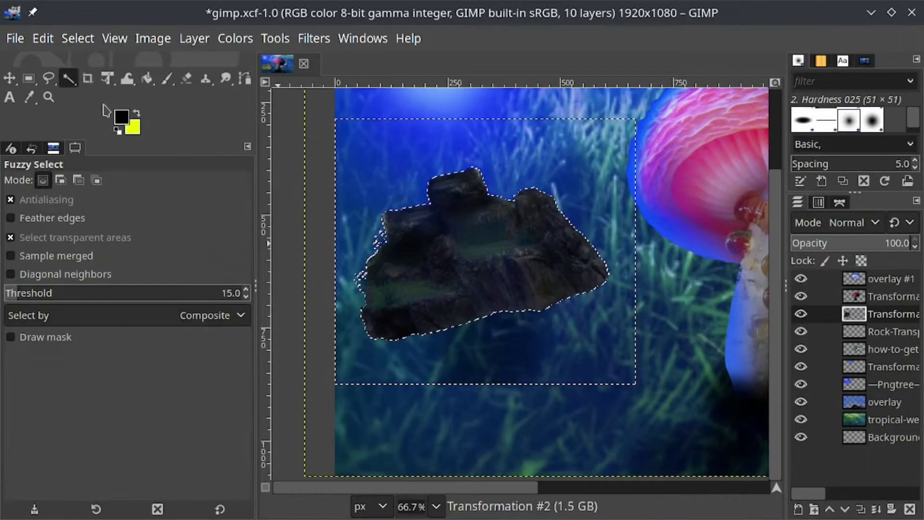
click(79, 180)
click(167, 78)
Paint a soft black shadow on the grass beneath the rock.
drag(386, 338, 515, 310)
scroll(516, 309, down, 2)
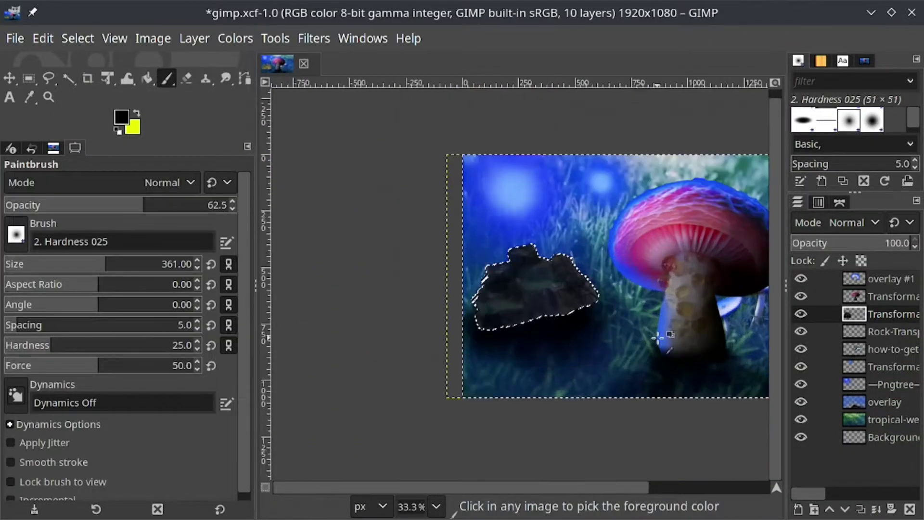
scroll(438, 347, up, 1)
mouse_move(437, 347)
mouse_down()
mouse_move(576, 324)
mouse_move(497, 350)
mouse_up()
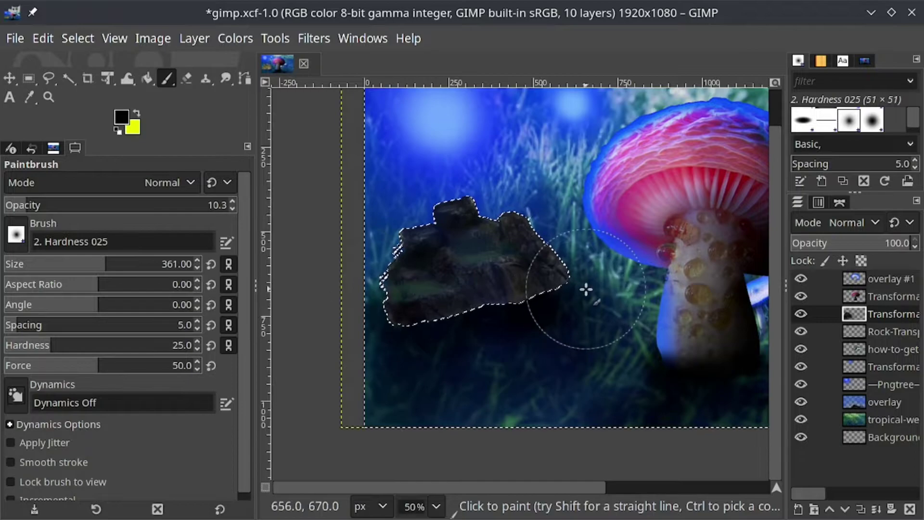
scroll(586, 289, down, 4)
key(shift+t)
scroll(578, 361, up, 1)
Slightly shear the rock layer with Unified Transform, then undo the committed shear.
key(r)
key(shift+t)
click(567, 370)
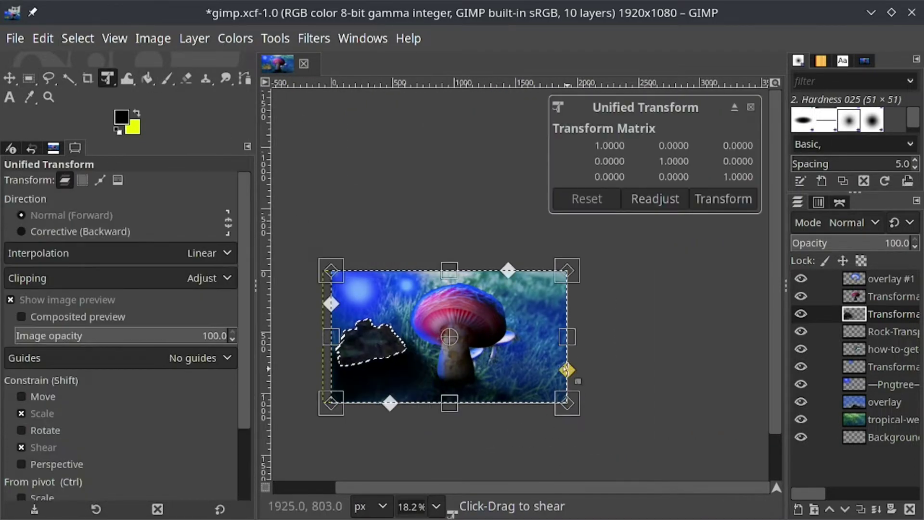
drag(567, 370, 568, 367)
key(Return)
key(ctrl+z)
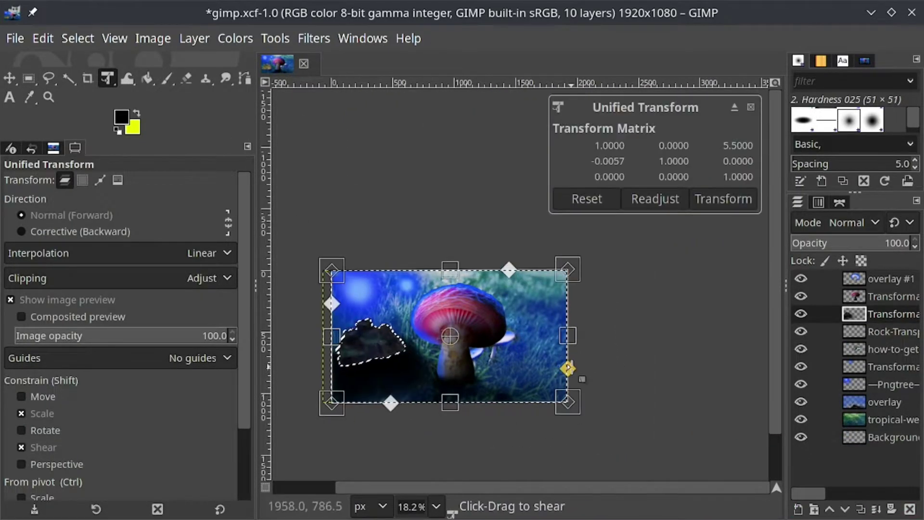
Reapply the rock's transform and anchor the floating selection onto its layer.
key(r)
key(ctrl+z)
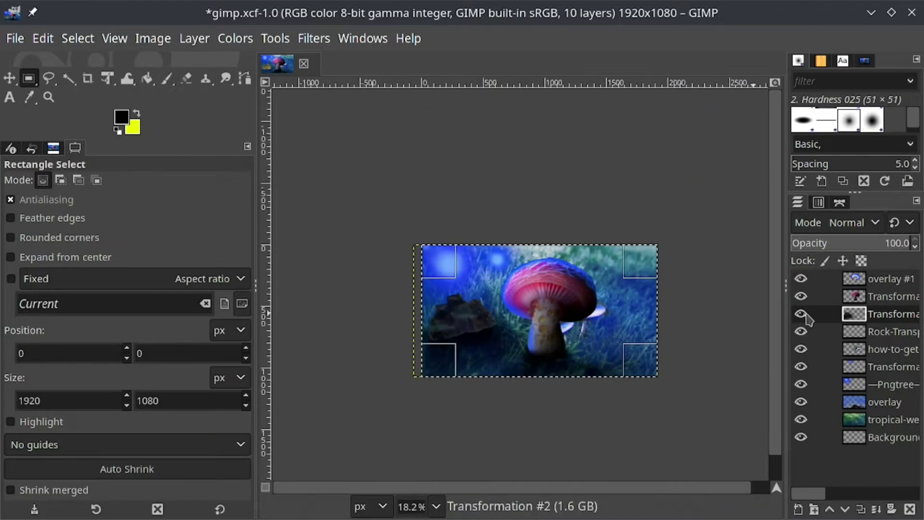
key(shift+t)
key(Return)
key(r)
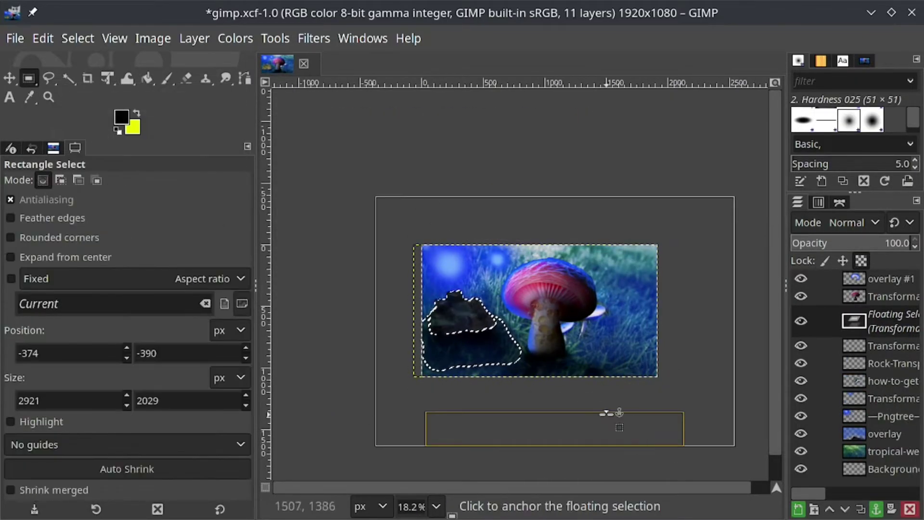
scroll(407, 340, up, 4)
click(407, 340)
scroll(467, 332, down, 3)
key(u)
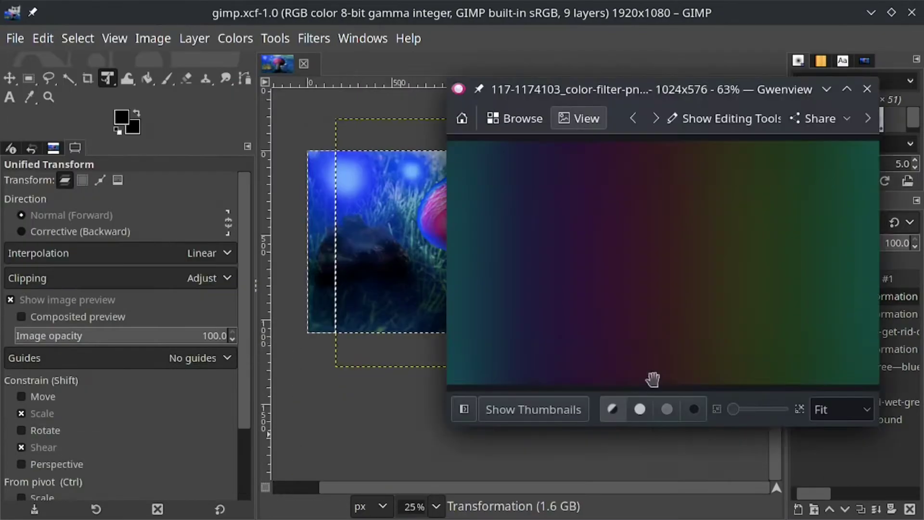
Bring in the rainbow colour-filter image and scale it to cover the whole canvas.
drag(653, 380, 426, 221)
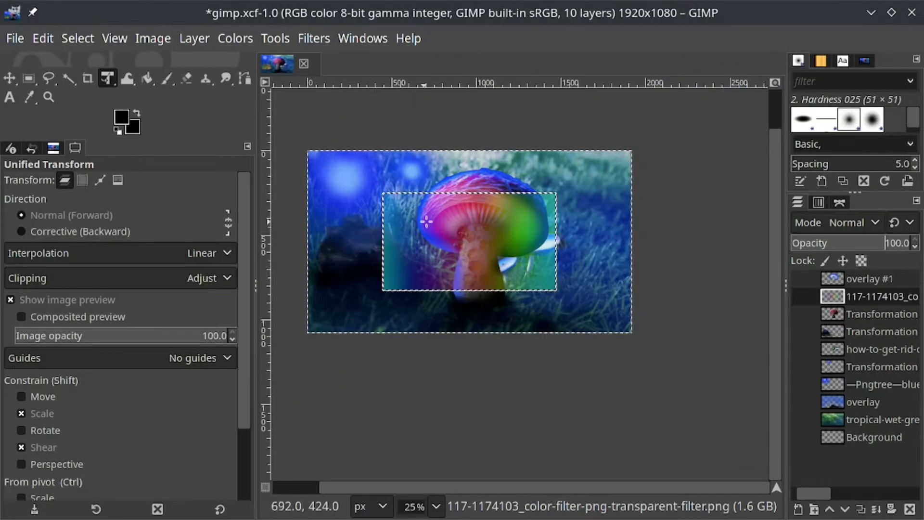
drag(382, 193, 351, 180)
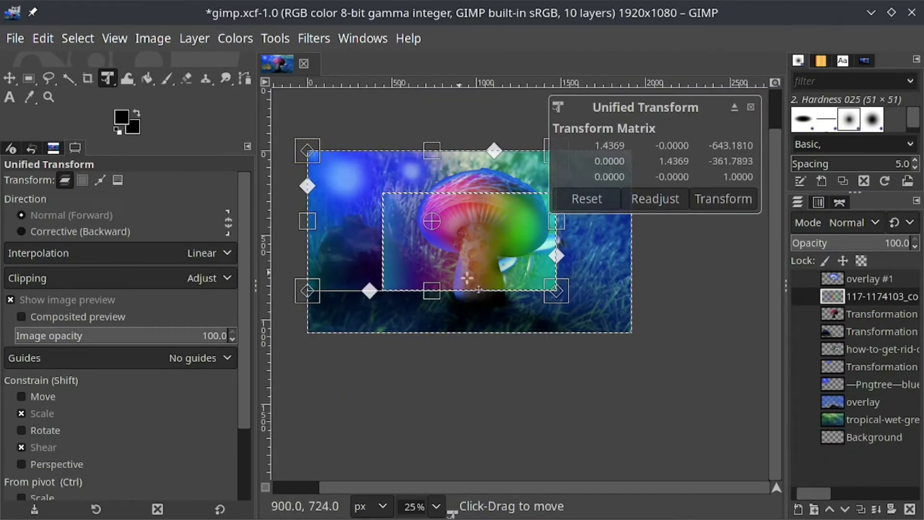
mouse_move(556, 291)
mouse_down()
mouse_move(583, 339)
mouse_move(626, 337)
mouse_up()
key(Return)
Make the colour filter its own layer at 19.8% opacity.
right_click(862, 302)
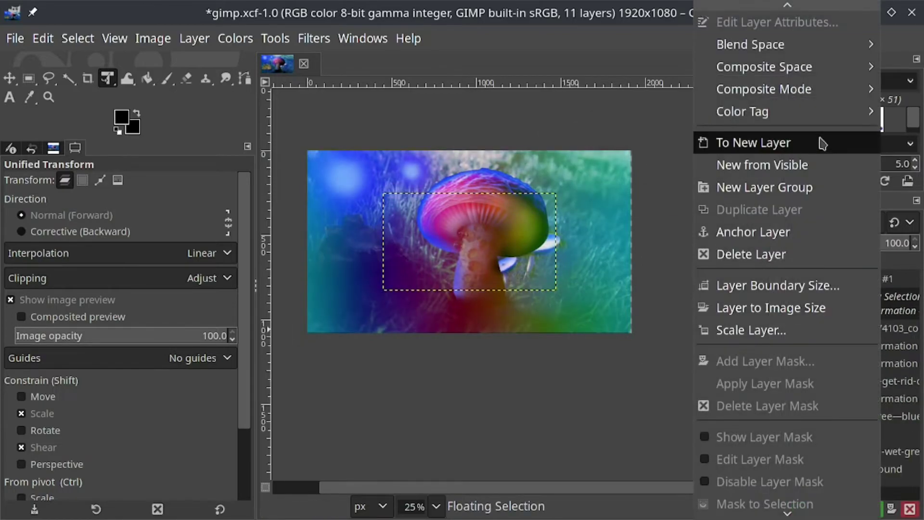
click(819, 142)
click(814, 244)
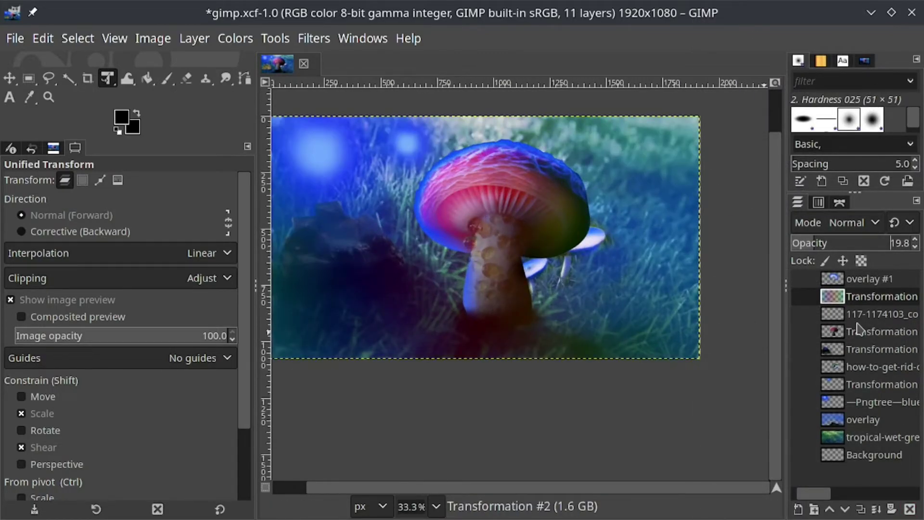
Move two Transformation layers up the stack and hide the dark rock layer.
drag(862, 332, 860, 298)
mouse_move(865, 351)
mouse_down()
mouse_move(867, 317)
mouse_move(862, 353)
mouse_up()
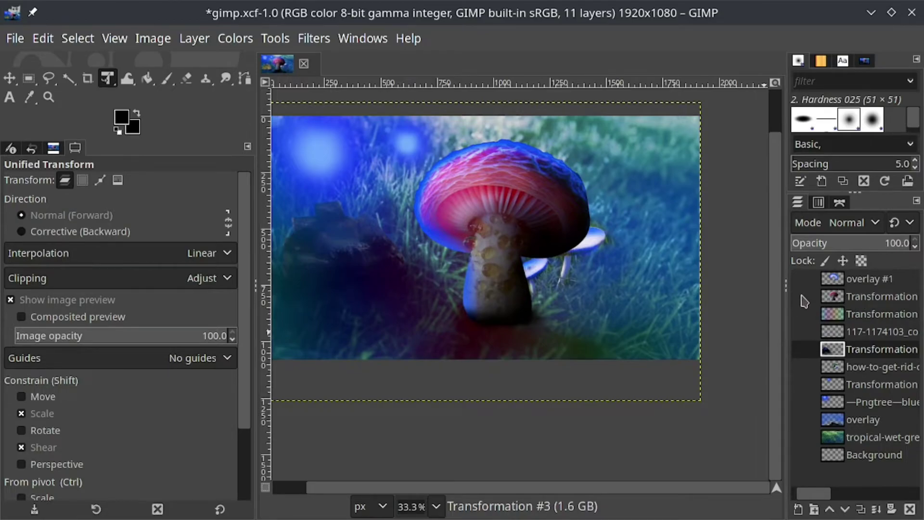
scroll(801, 299, left, 2)
click(802, 350)
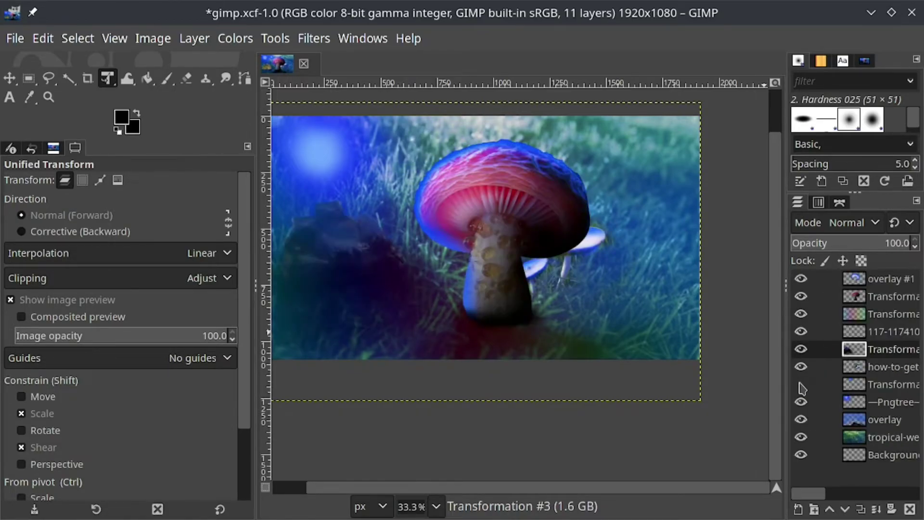